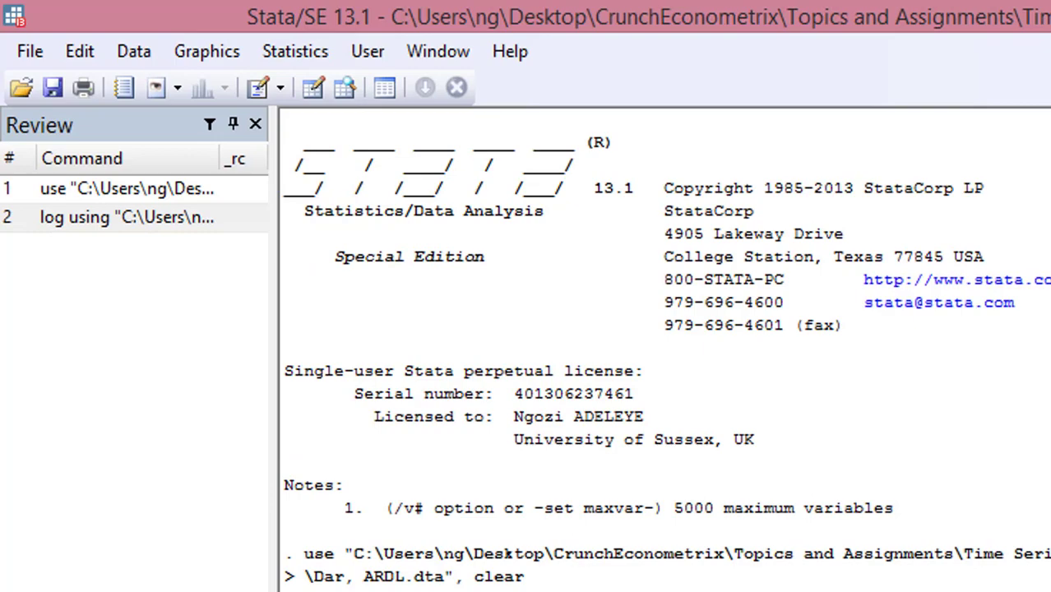
# Browse the dataset from first to last year and highlight the lnmva, rexch and lnimp variables
pyautogui.hotkey('ctrl', '8')
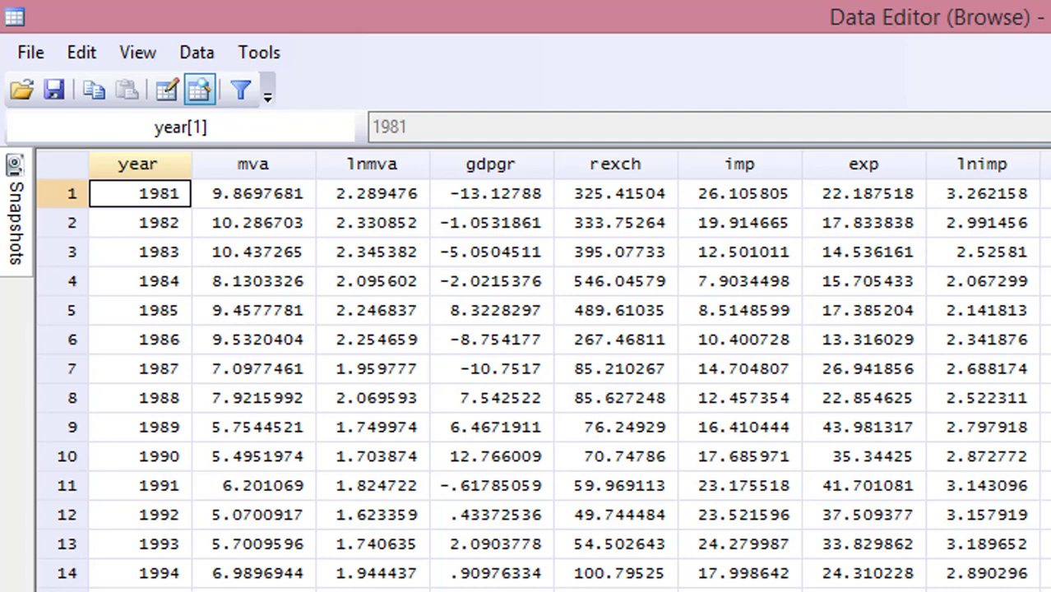
pyautogui.scroll(-9, 543, 370)
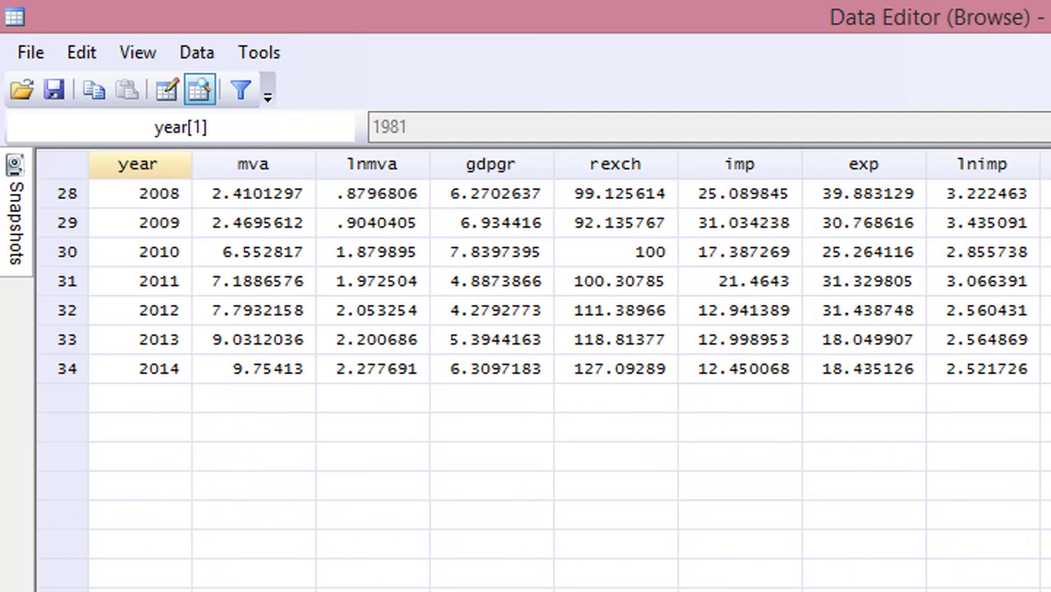
pyautogui.scroll(9, 543, 370)
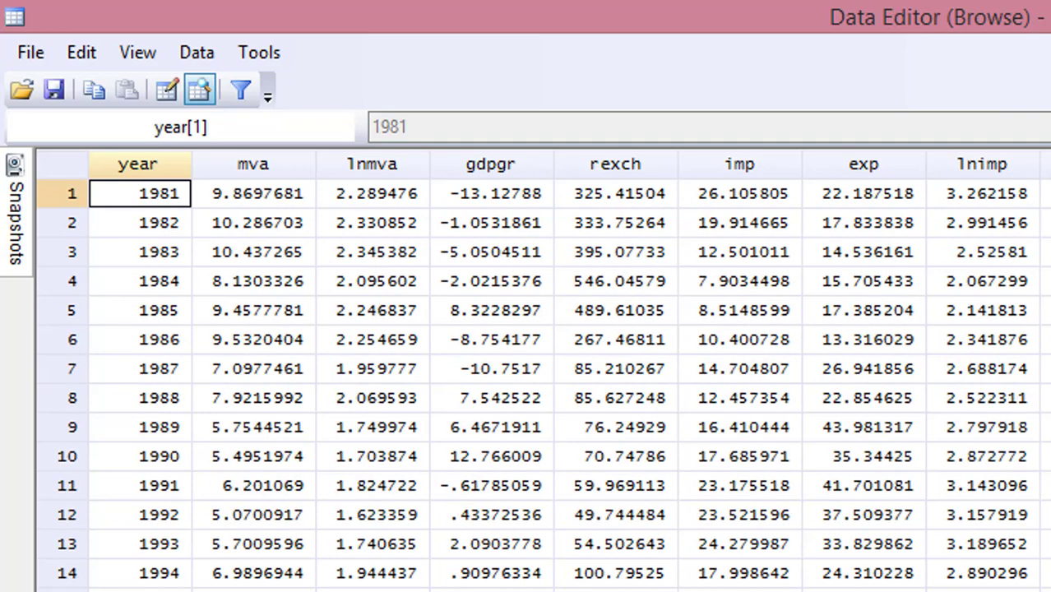
pyautogui.click(389, 160)
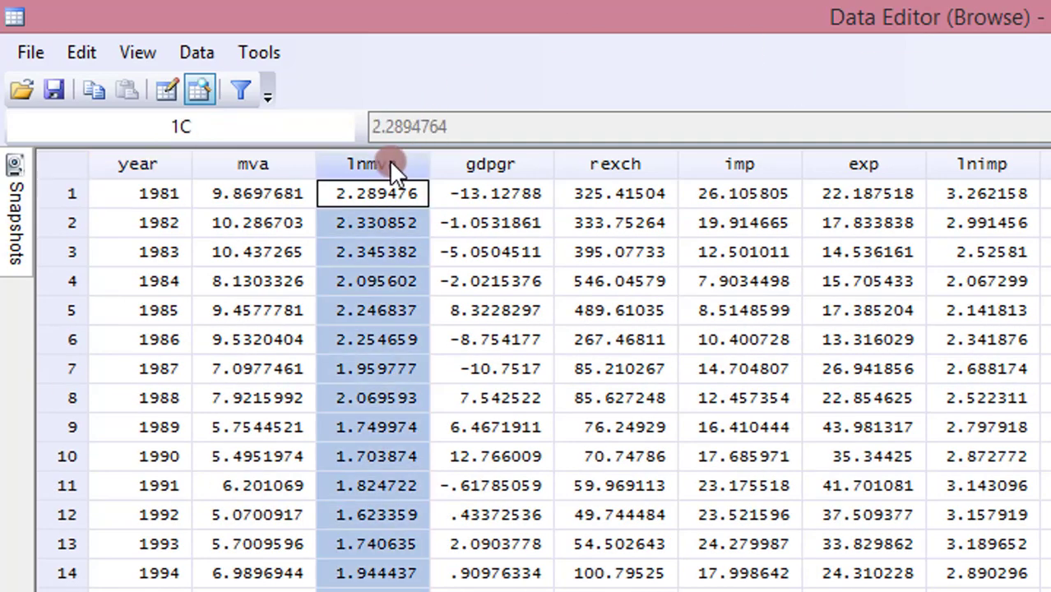
pyautogui.click(610, 157)
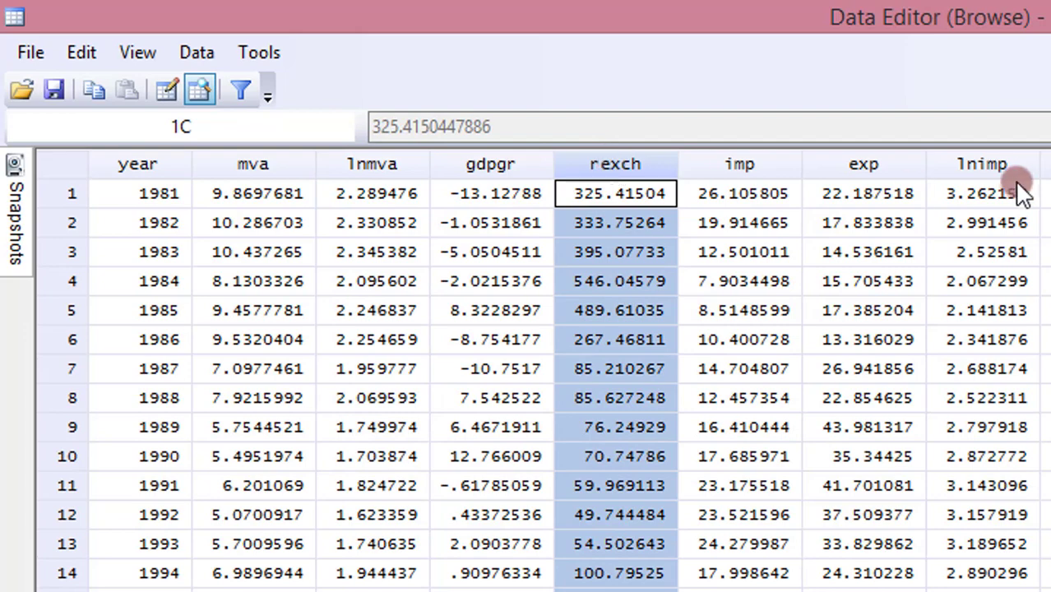
pyautogui.click(996, 160)
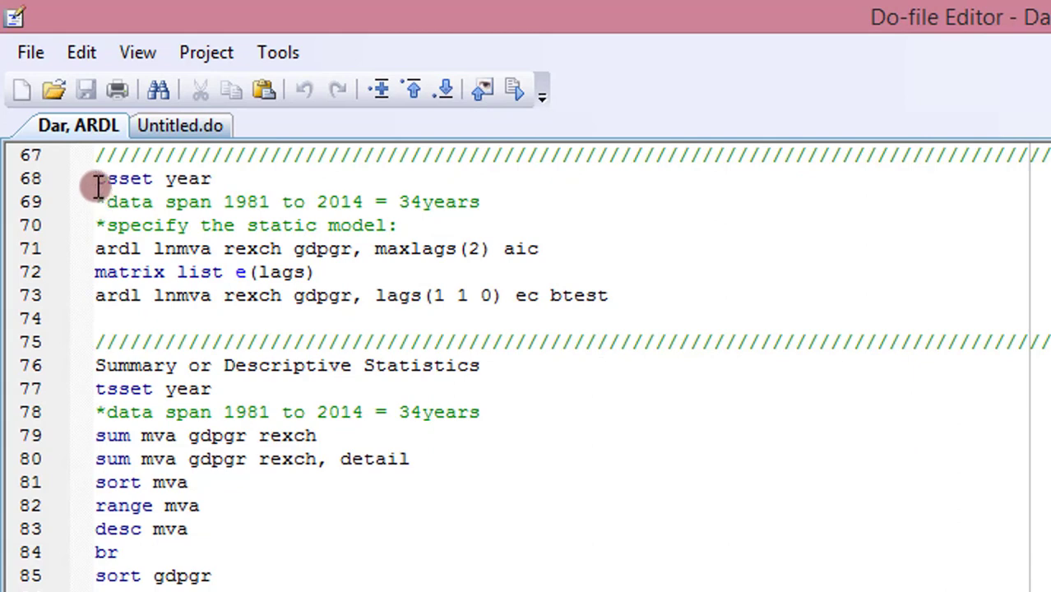
# Run only the "tsset year" line of the do-file to declare the time variable, and check its output
pyautogui.hotkey('shift', 'Right')
pyautogui.hotkey('shift', 'Right')
pyautogui.hotkey('shift', 'Right')
pyautogui.hotkey('shift', 'Right')
pyautogui.hotkey('shift', 'Right')
pyautogui.hotkey('shift', 'Right')
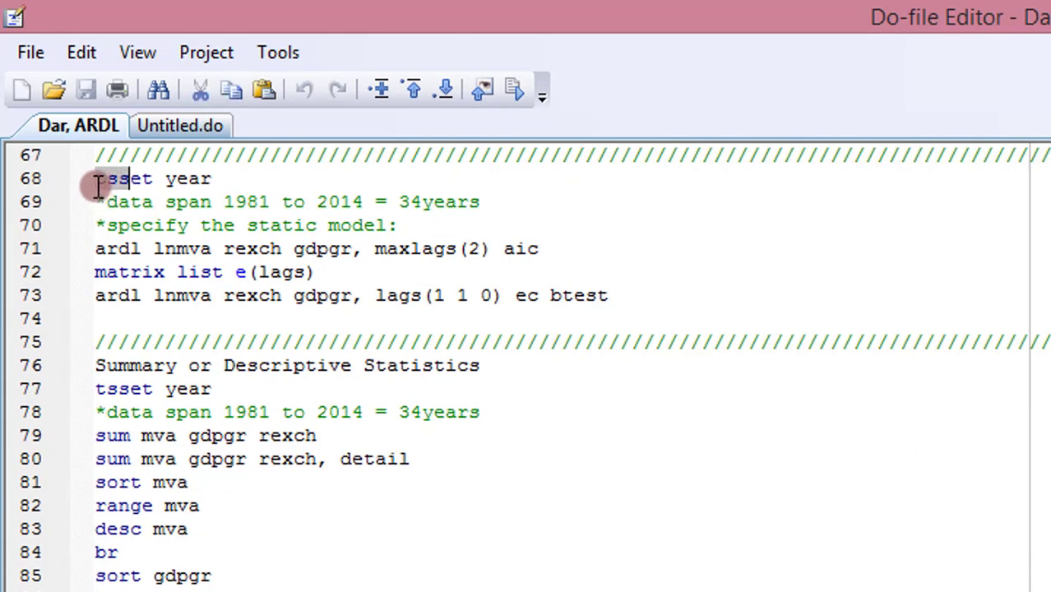
pyautogui.hotkey('shift', 'Right')
pyautogui.hotkey('shift', 'Right')
pyautogui.hotkey('shift', 'Right')
pyautogui.hotkey('shift', 'Right')
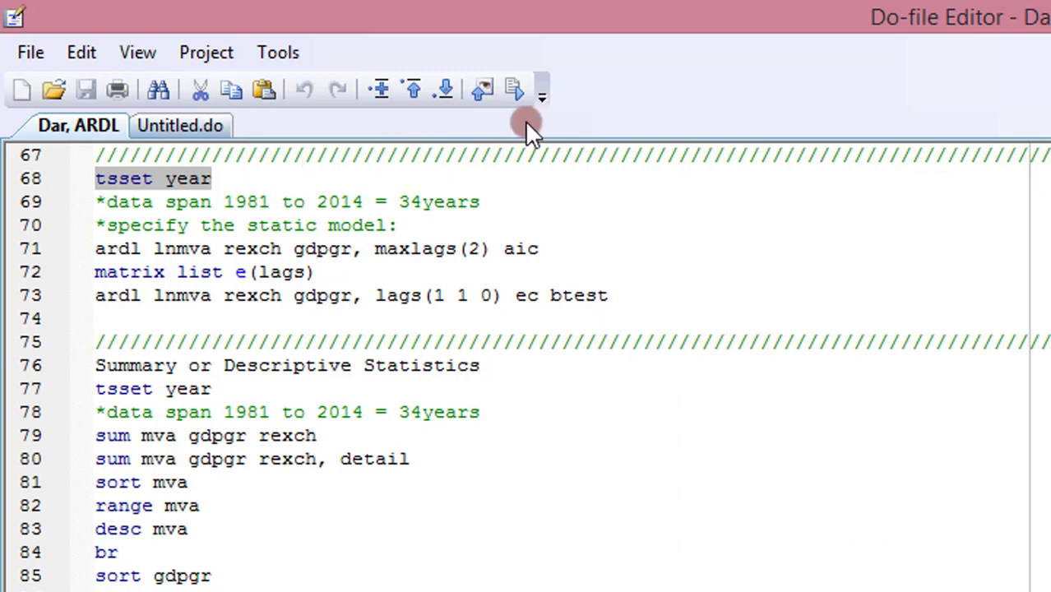
pyautogui.click(515, 89)
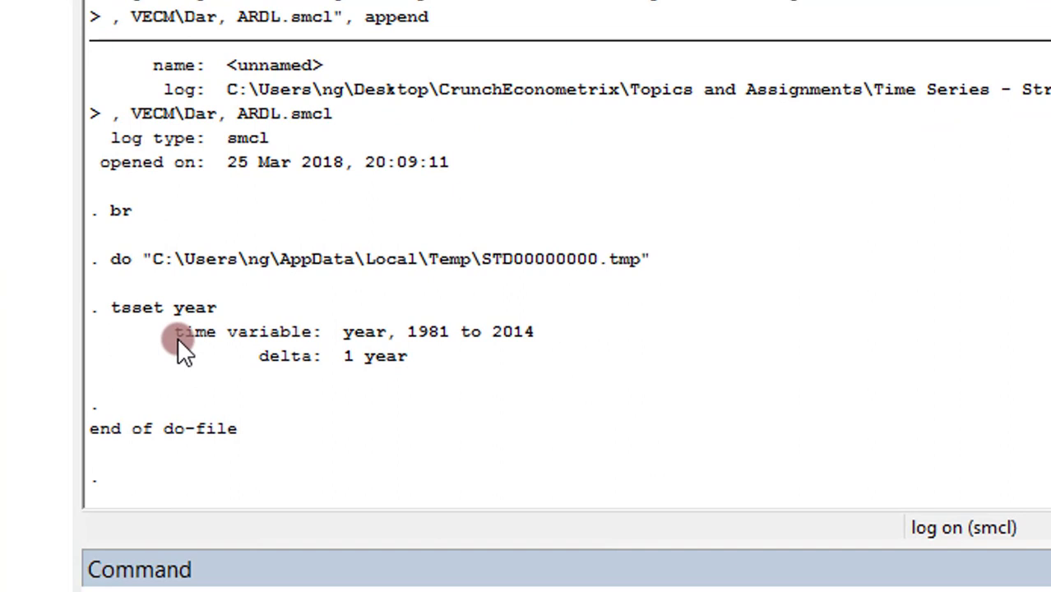
pyautogui.moveTo(178, 337); pyautogui.dragTo(527, 344)
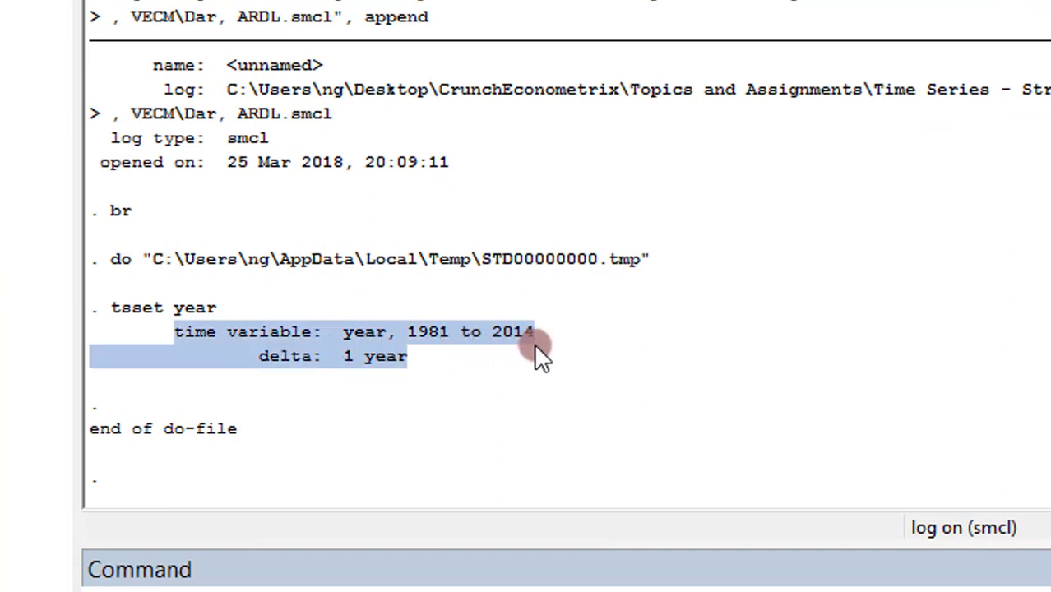
pyautogui.click(530, 407)
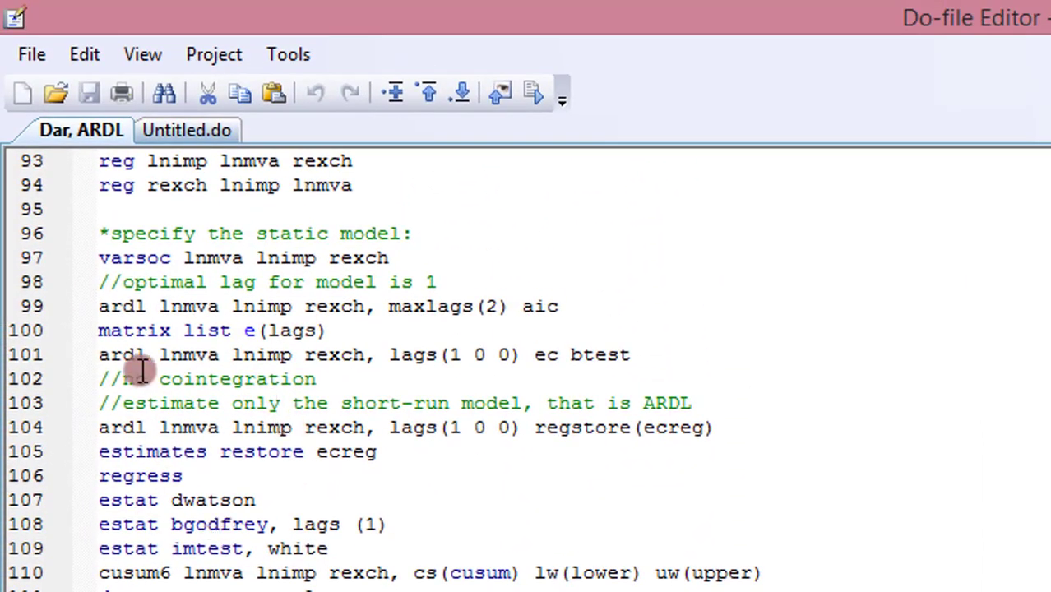
# Run only the do-file line "varsoc lnmva lnimp rexch" and highlight the lag 1 row of the selection-order criteria
pyautogui.click(101, 261)
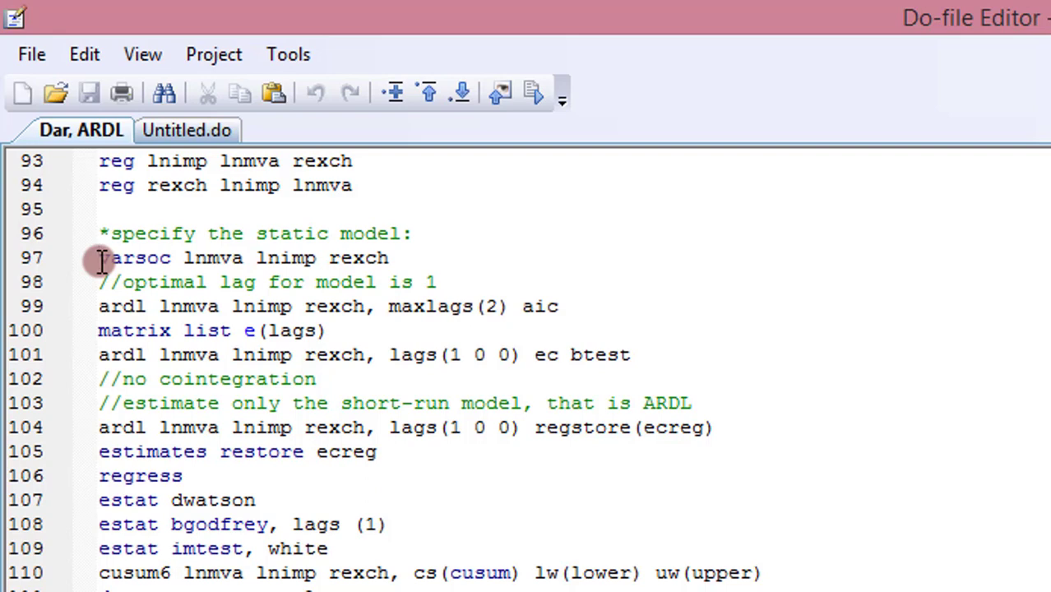
pyautogui.hotkey('shift', 'Right')
pyautogui.hotkey('shift', 'Right')
pyautogui.hotkey('shift', 'Right')
pyautogui.hotkey('shift', 'Right')
pyautogui.hotkey('shift', 'Right')
pyautogui.hotkey('shift', 'Right')
pyautogui.hotkey('shift', 'Right')
pyautogui.hotkey('shift', 'Right')
pyautogui.hotkey('shift', 'Right')
pyautogui.hotkey('shift', 'Right')
pyautogui.hotkey('shift', 'Right')
pyautogui.hotkey('shift', 'Right')
pyautogui.hotkey('shift', 'Right')
pyautogui.hotkey('shift', 'Right')
pyautogui.hotkey('shift', 'Right')
pyautogui.hotkey('shift', 'Right')
pyautogui.hotkey('shift', 'Right')
pyautogui.hotkey('shift', 'Right')
pyautogui.hotkey('shift', 'Right')
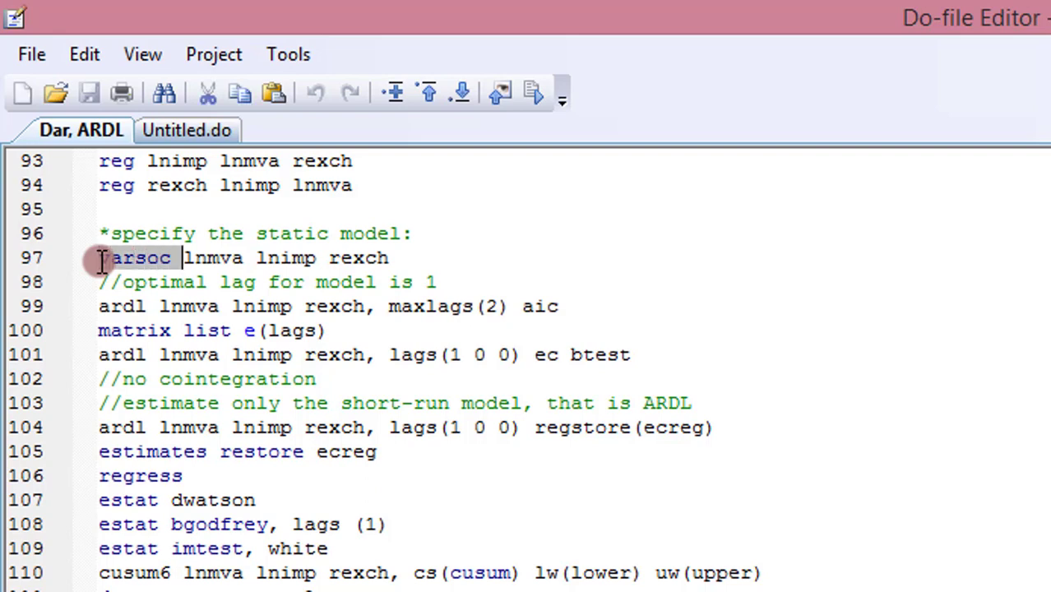
pyautogui.hotkey('shift', 'Right')
pyautogui.hotkey('shift', 'Right')
pyautogui.hotkey('shift', 'Right')
pyautogui.hotkey('shift', 'Right')
pyautogui.hotkey('shift', 'Right')
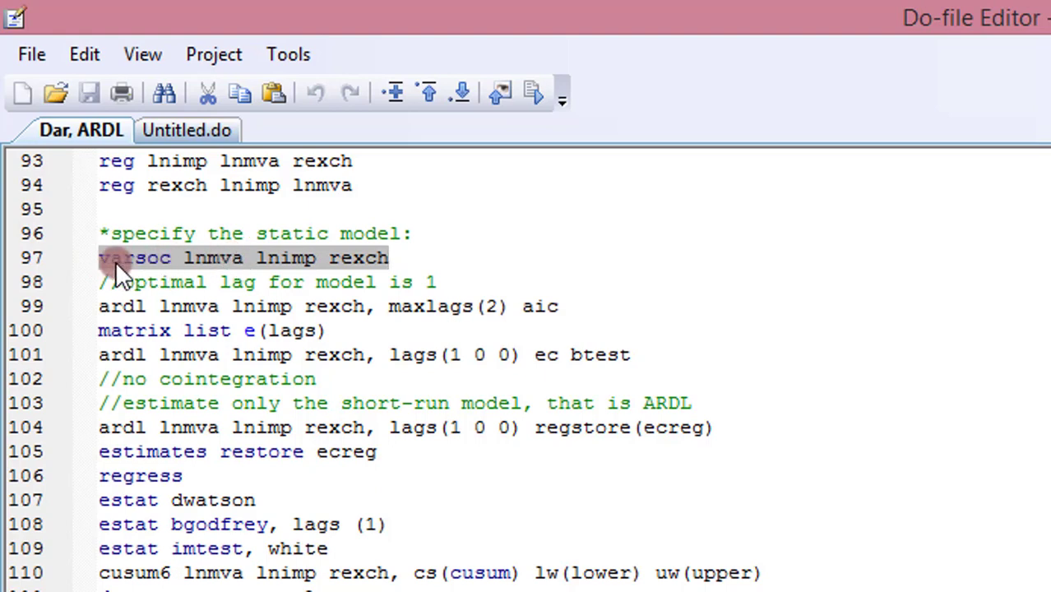
pyautogui.click(536, 92)
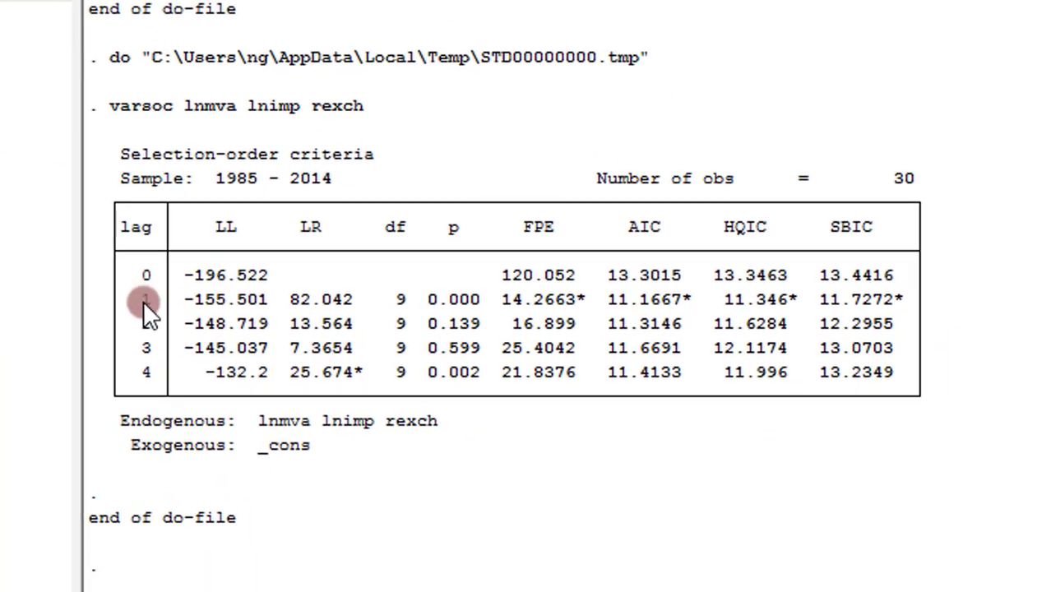
pyautogui.moveTo(134, 298); pyautogui.dragTo(830, 300)
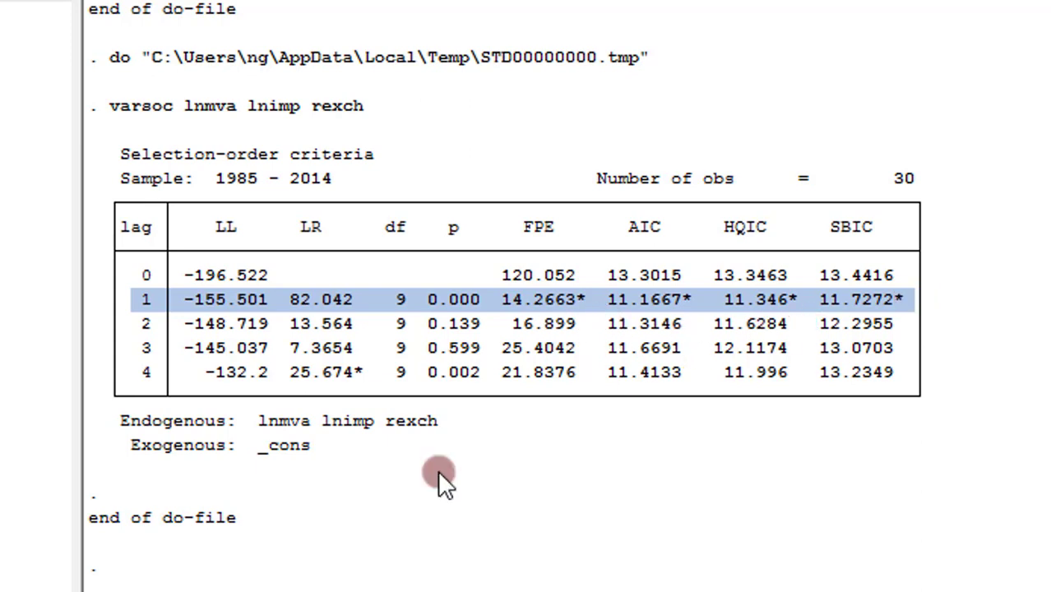
# Review do-file lines 99 to 101: the ardl command with maxlags(2) aic, the lag matrix listing and the bounds test command
pyautogui.click(98, 137)
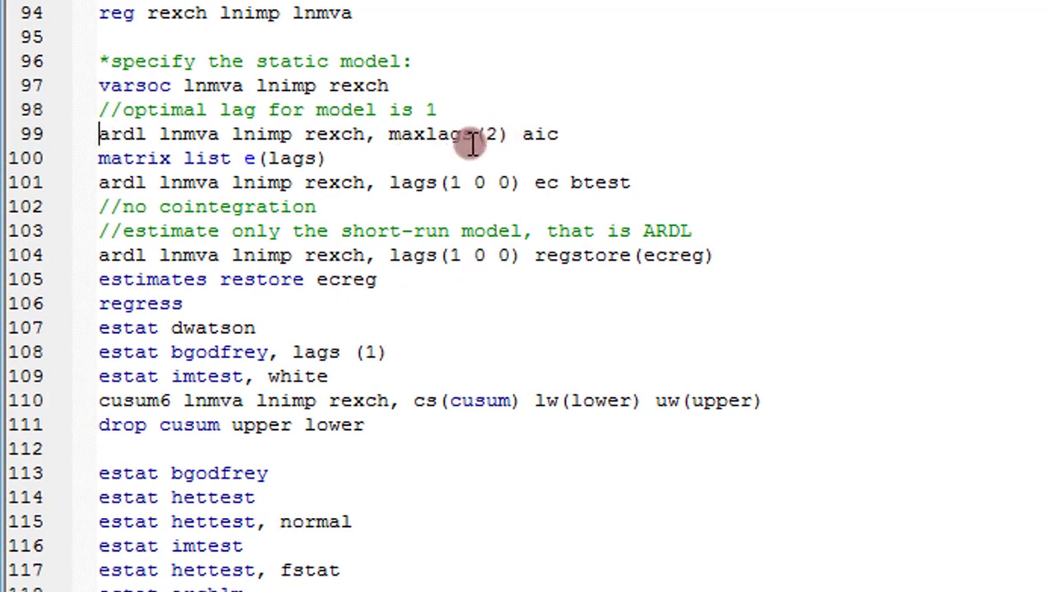
pyautogui.click(564, 136)
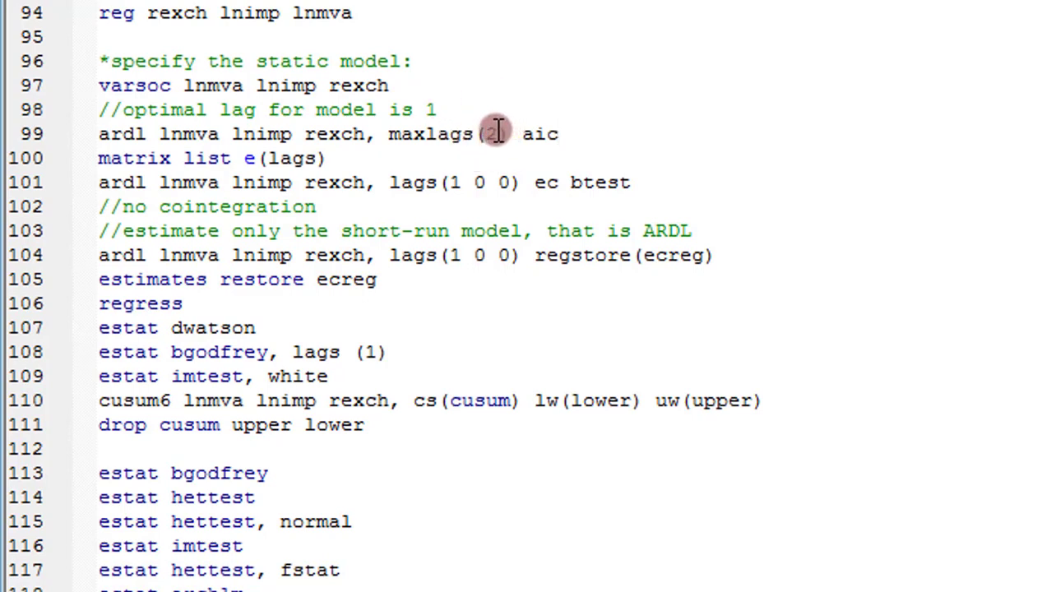
pyautogui.click(100, 138)
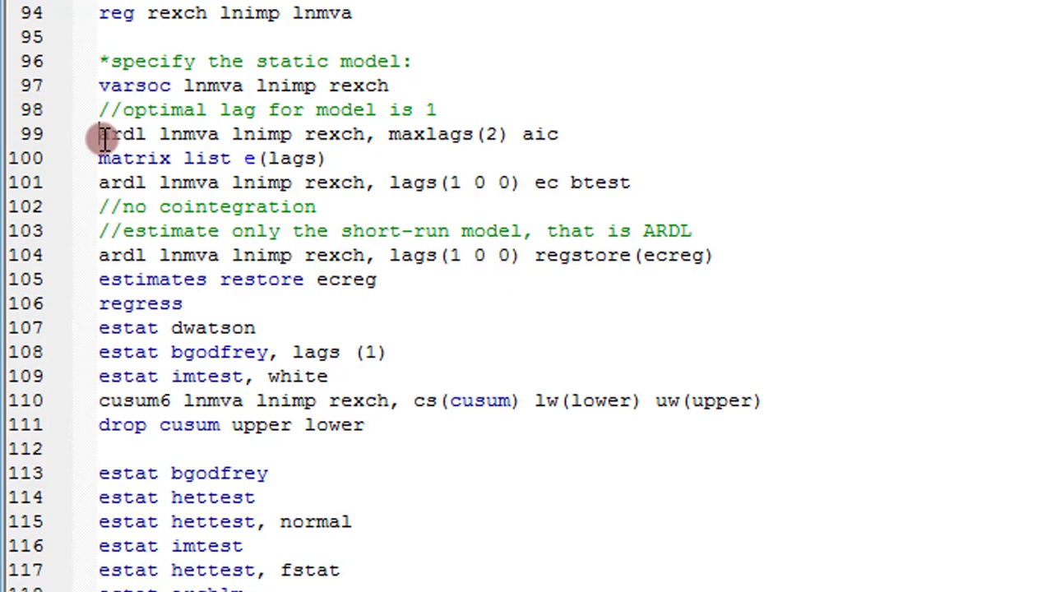
pyautogui.hotkey('shift', 'Down')
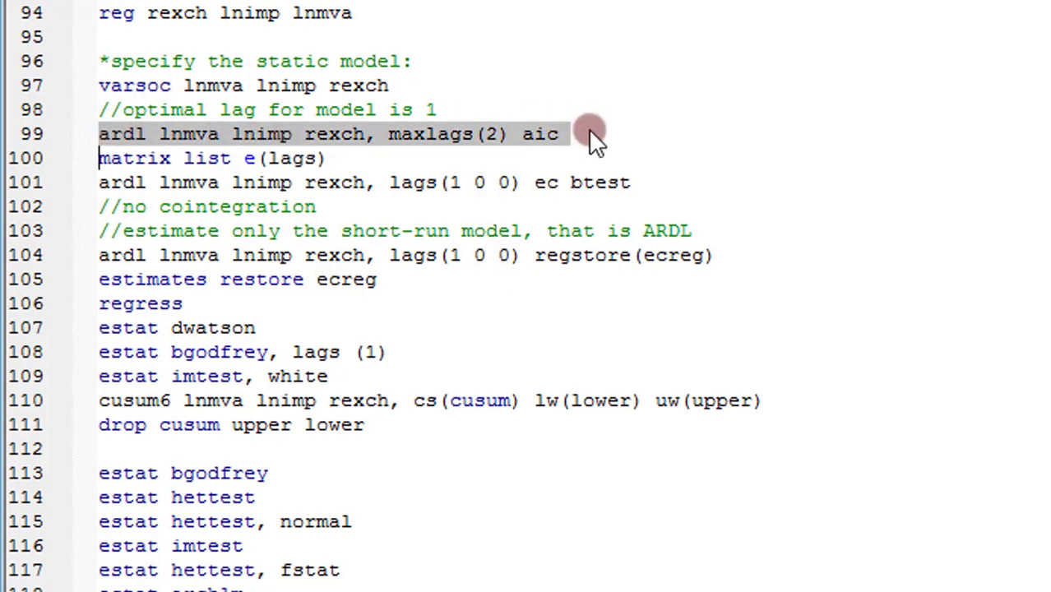
pyautogui.click(98, 156)
pyautogui.hotkey('shift', 'Down')
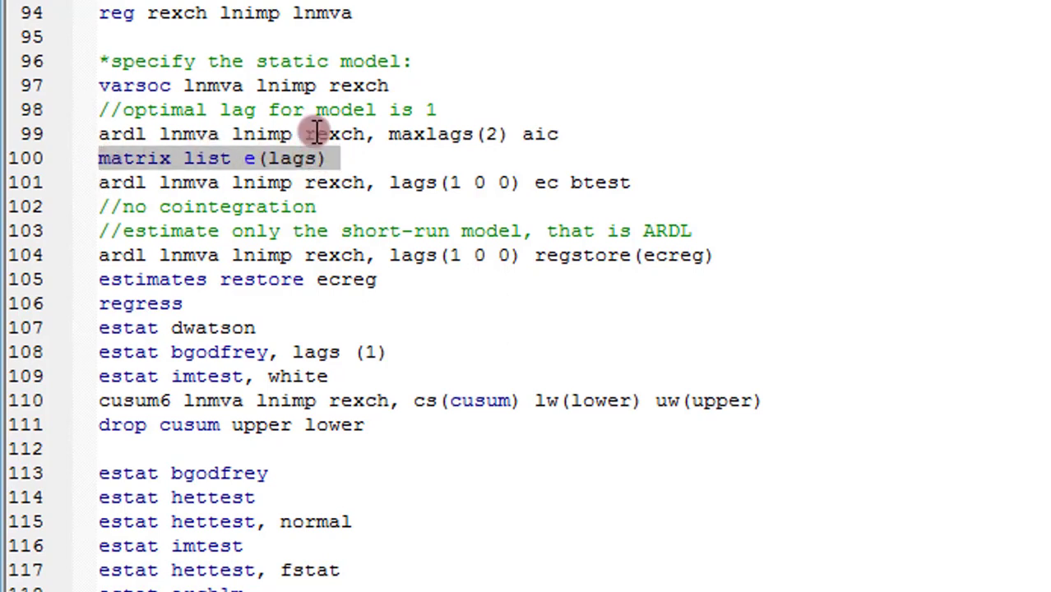
pyautogui.click(99, 191)
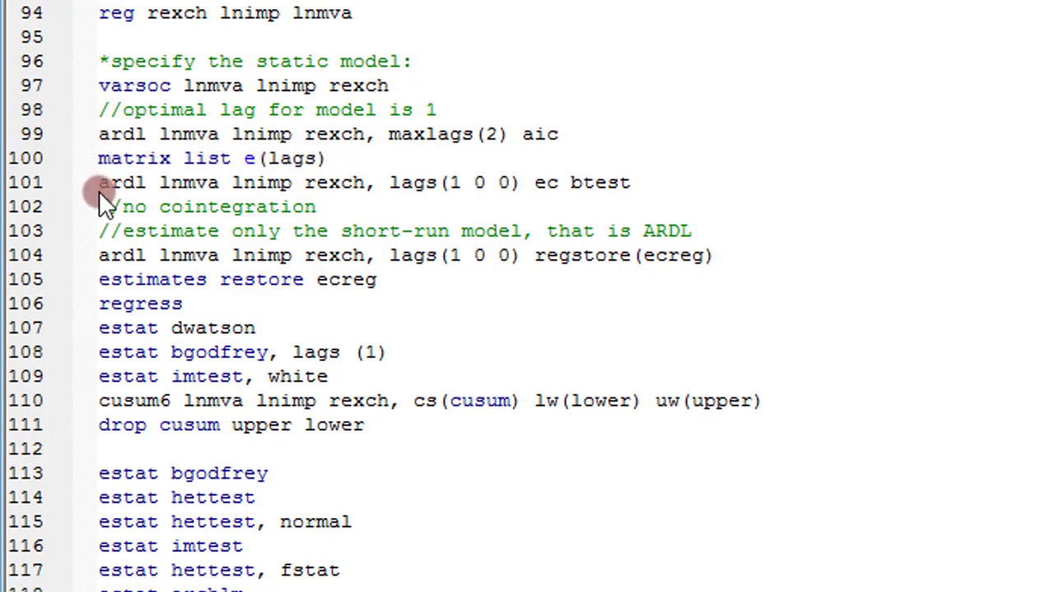
pyautogui.hotkey('shift', 'Down')
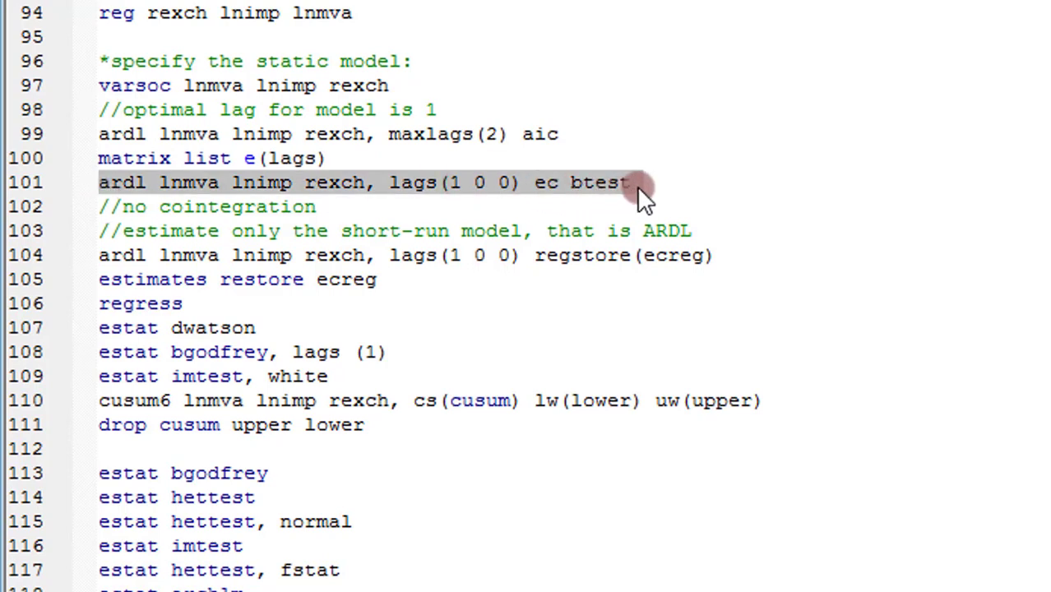
# Review the diagnostic commands on do-file lines 107 to 111: dwatson, bgodfrey, imtest white, cusum6 and the drop command
pyautogui.click(91, 251)
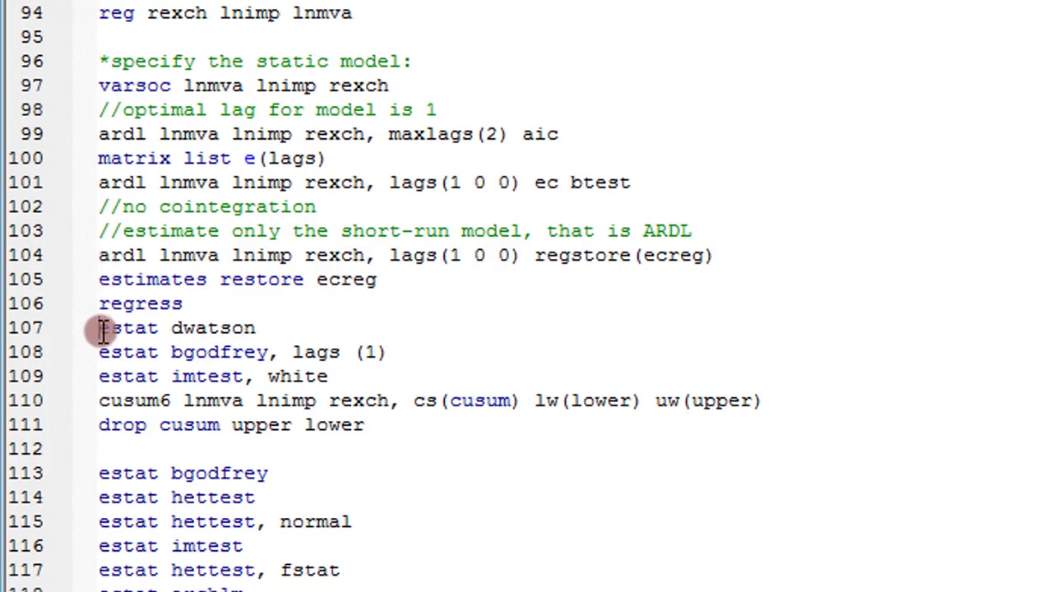
pyautogui.hotkey('shift', 'Down')
pyautogui.hotkey('shift', 'Down')
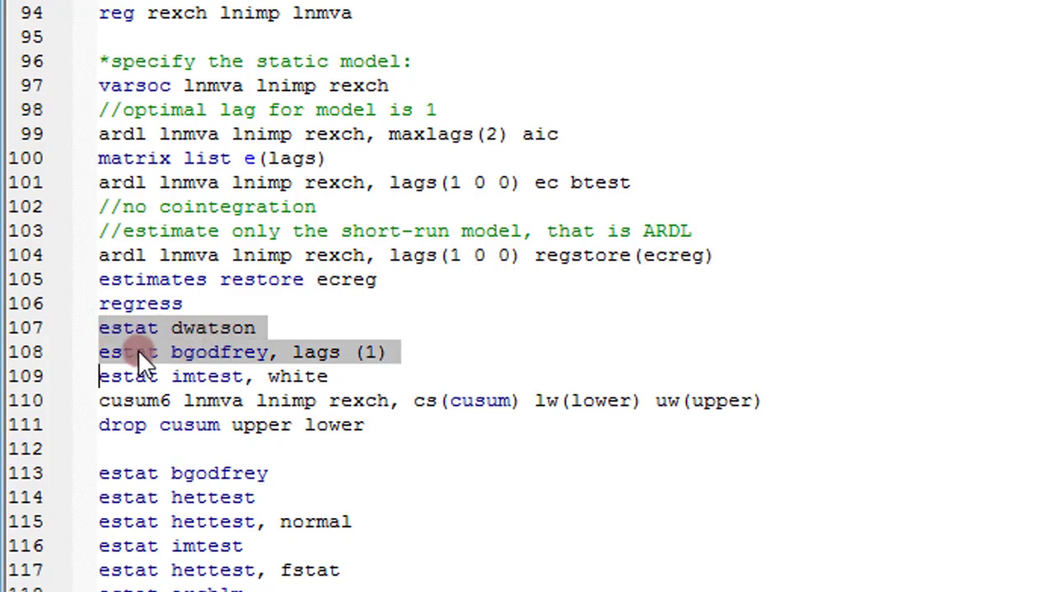
pyautogui.click(100, 379)
pyautogui.hotkey('shift', 'Down')
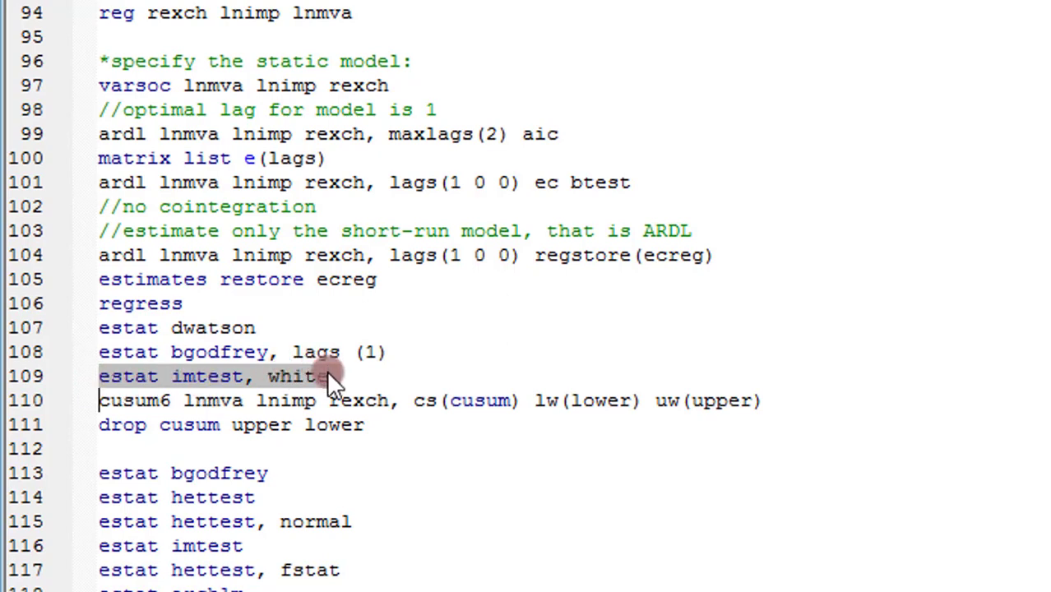
pyautogui.click(99, 409)
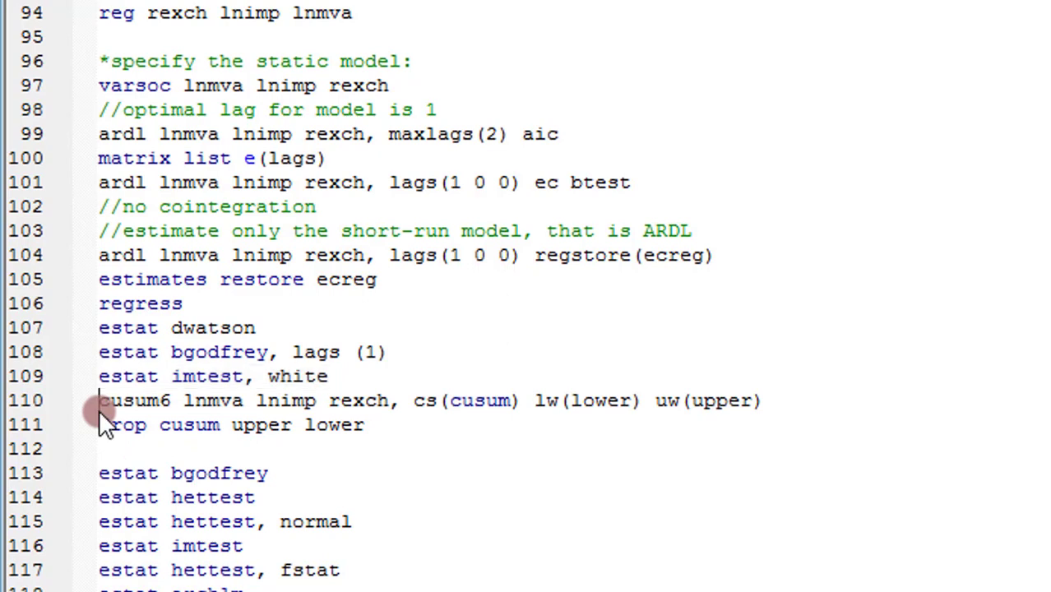
pyautogui.hotkey('shift', 'Down')
pyautogui.hotkey('shift', 'Down')
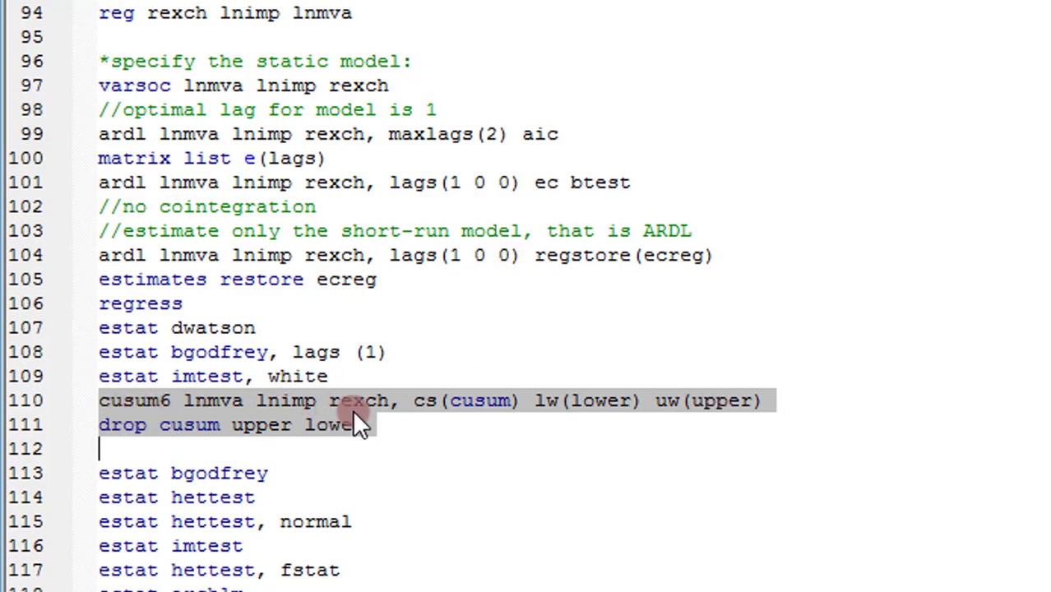
# Run do-file lines 99 to 111 together, from the ardl lag selection through the cusum6 and drop commands
pyautogui.click(99, 135)
pyautogui.hotkey('shift', 'Down')
pyautogui.hotkey('shift', 'Down')
pyautogui.hotkey('shift', 'Down')
pyautogui.hotkey('shift', 'Down')
pyautogui.hotkey('shift', 'Down')
pyautogui.hotkey('shift', 'Down')
pyautogui.hotkey('shift', 'Down')
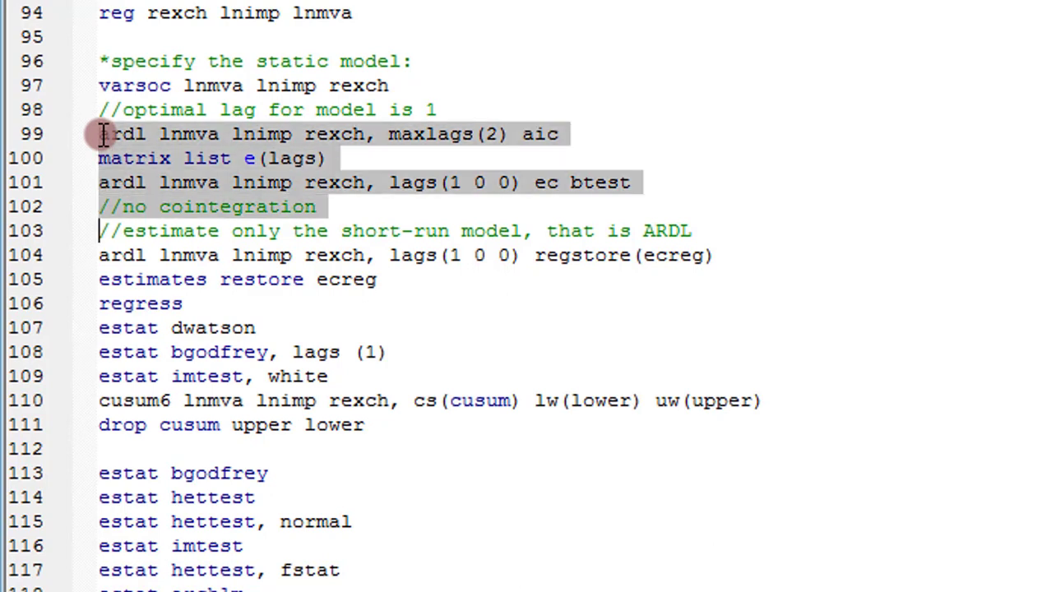
pyautogui.hotkey('shift', 'Down')
pyautogui.hotkey('shift', 'Down')
pyautogui.hotkey('shift', 'Down')
pyautogui.hotkey('shift', 'Down')
pyautogui.hotkey('shift', 'Down')
pyautogui.hotkey('shift', 'Down')
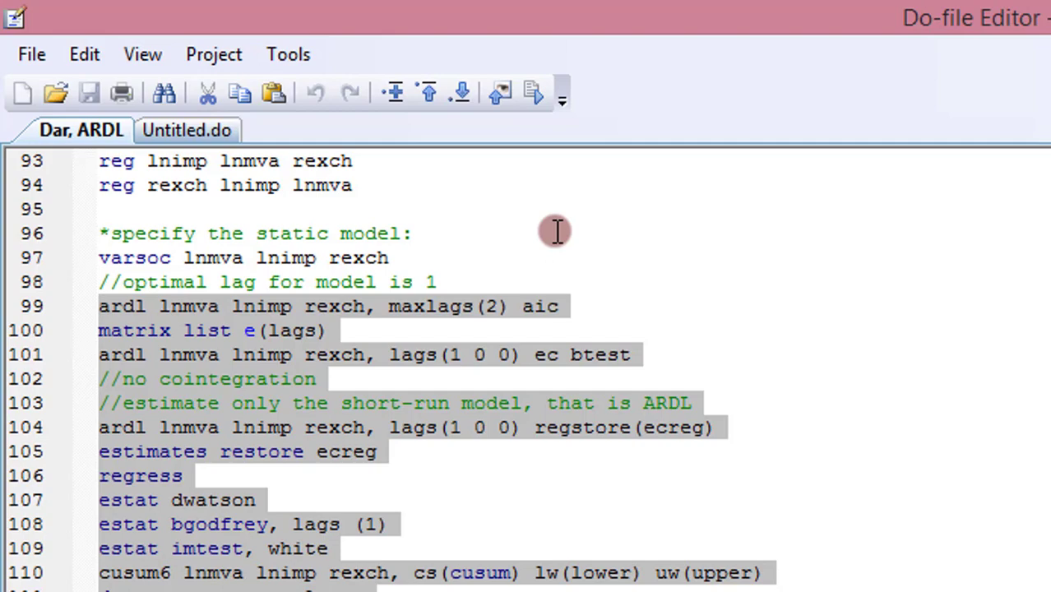
pyautogui.click(534, 95)
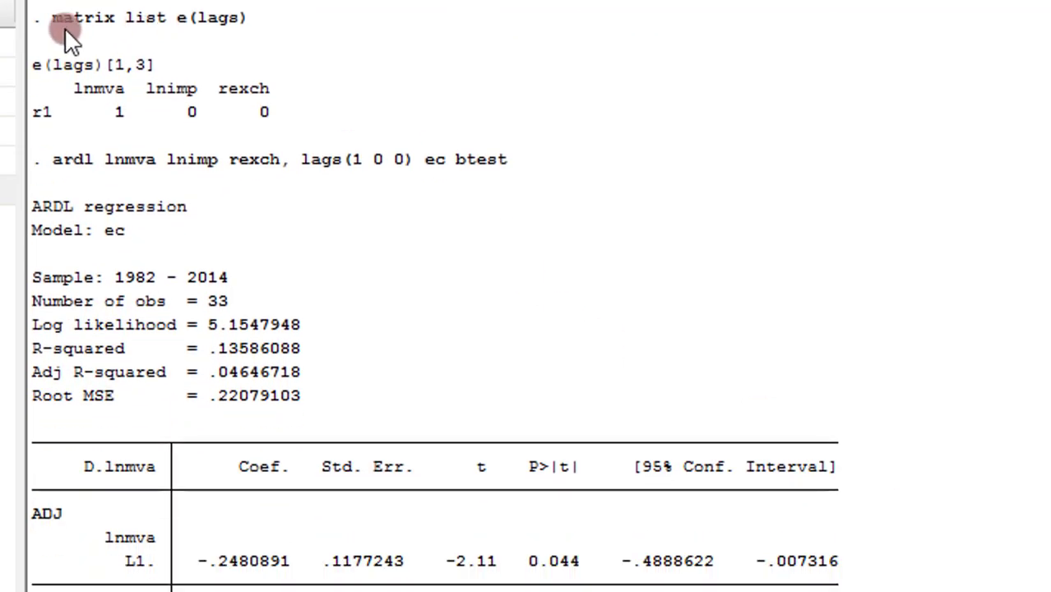
# Examine the e(lags) matrix, the lags(1 0 0) option and the ARDL bounds test critical values in the results
pyautogui.moveTo(97, 115); pyautogui.dragTo(277, 117)
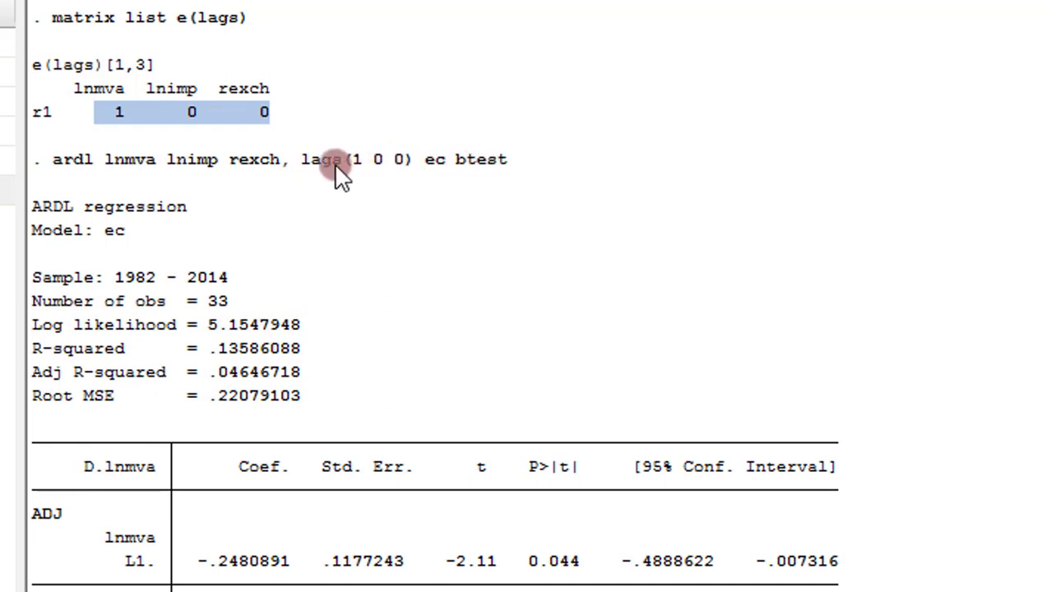
pyautogui.moveTo(303, 160); pyautogui.dragTo(337, 160)
pyautogui.moveTo(402, 160); pyautogui.dragTo(411, 165)
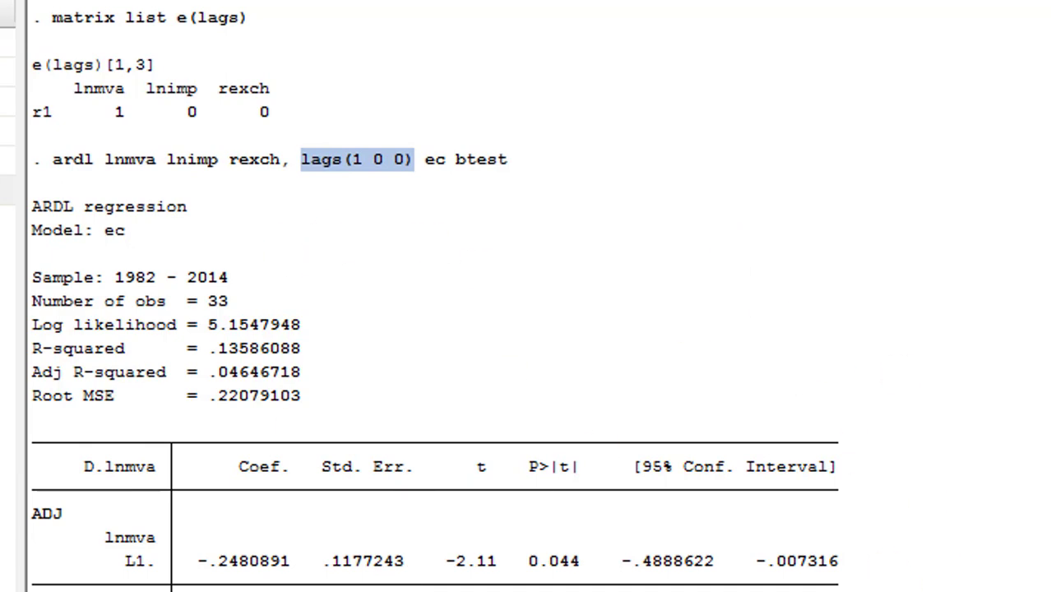
pyautogui.scroll(-6, 433, 301)
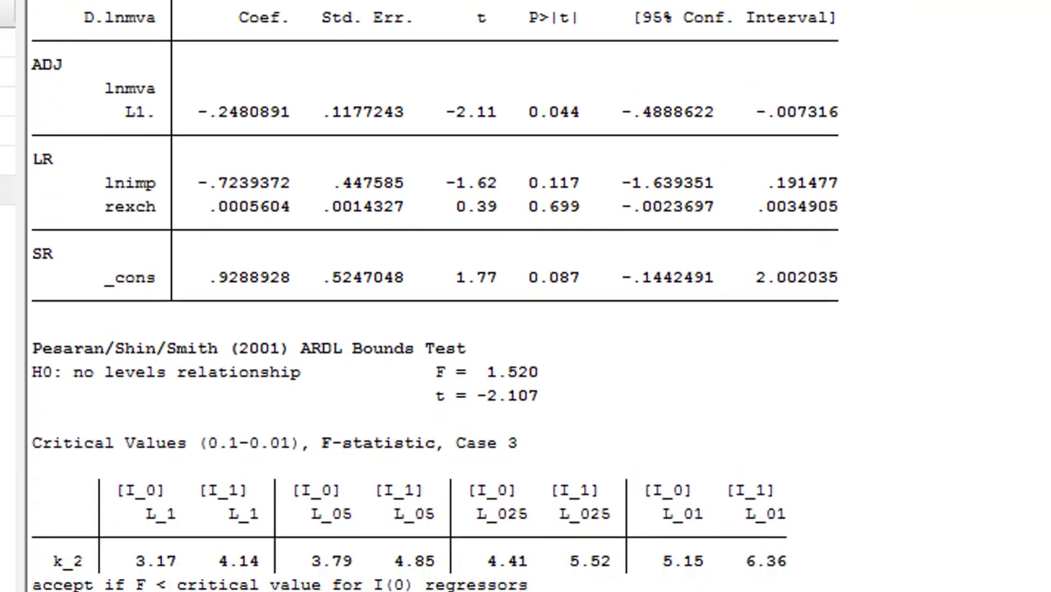
pyautogui.scroll(-5, 434, 296)
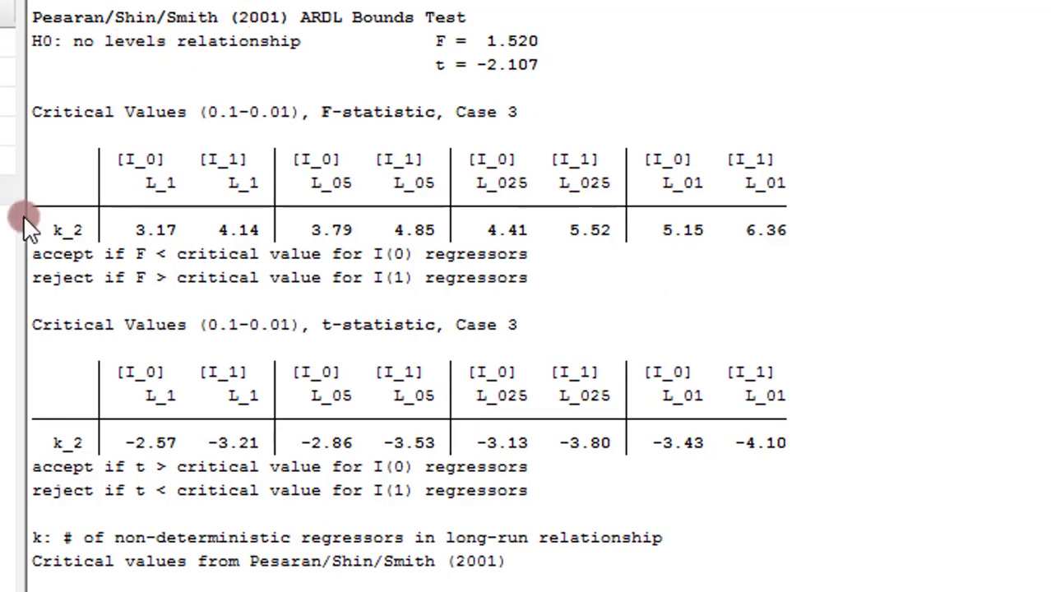
# Compare the lnmva model's bounds test F-statistic with the critical values, and review its diagnostics and CUSUM squared graph
pyautogui.moveTo(58, 231); pyautogui.dragTo(806, 227)
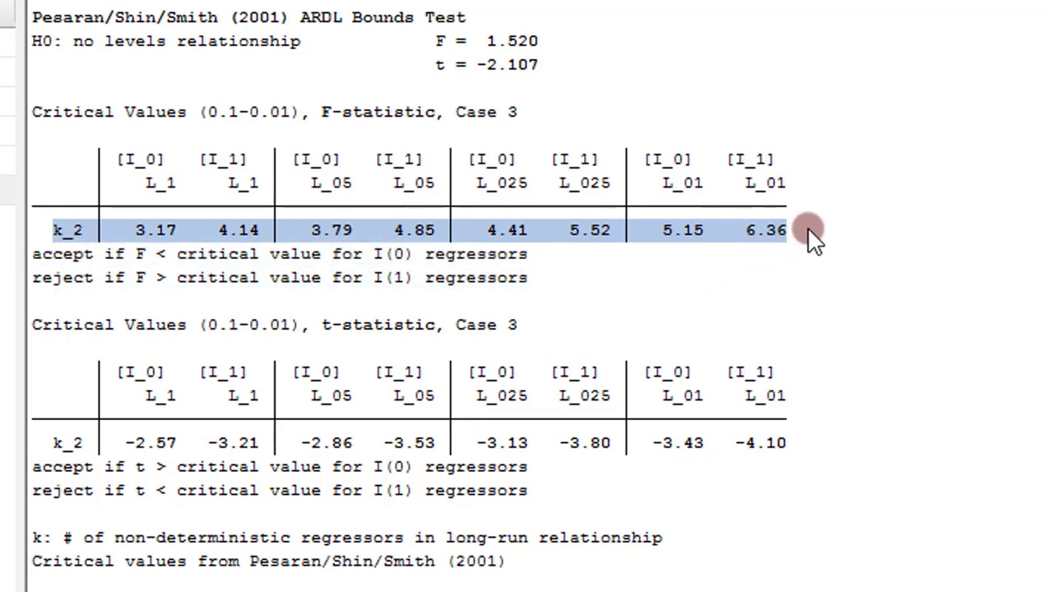
pyautogui.click(532, 42)
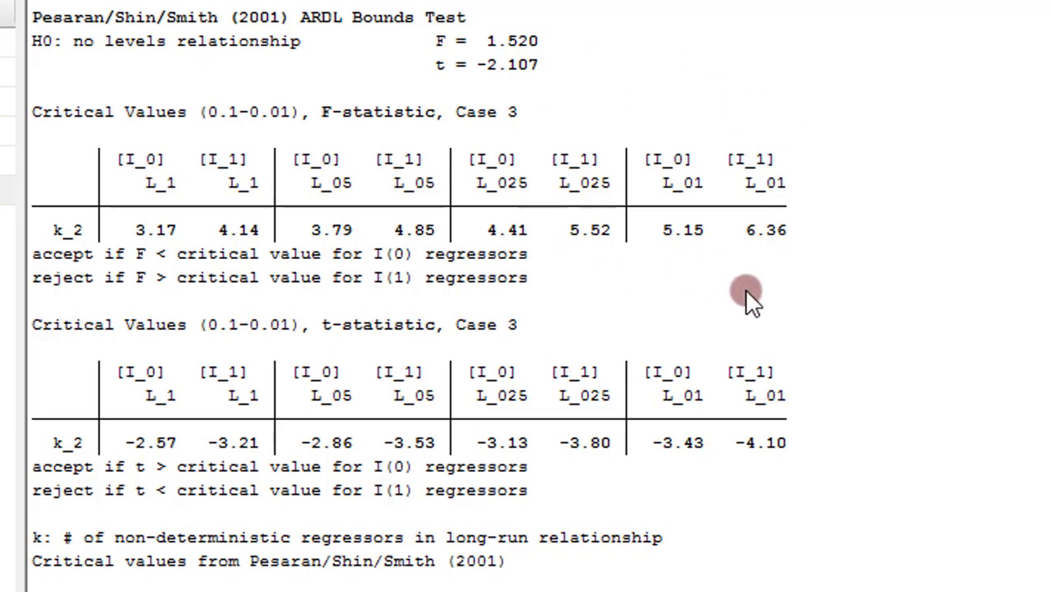
pyautogui.hotkey('ctrl', 'd')
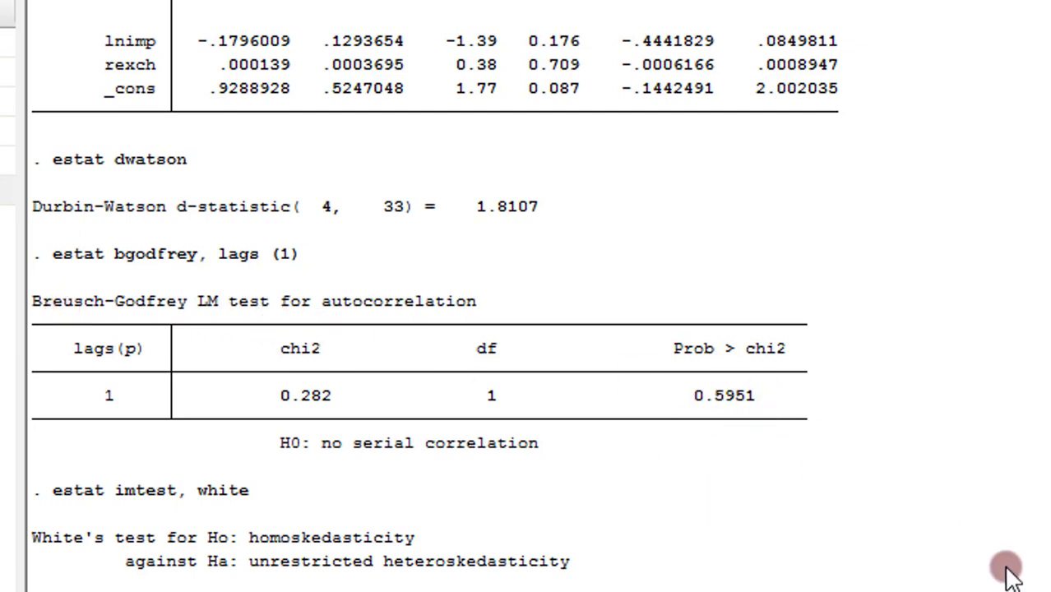
pyautogui.scroll(-5, 419, 296)
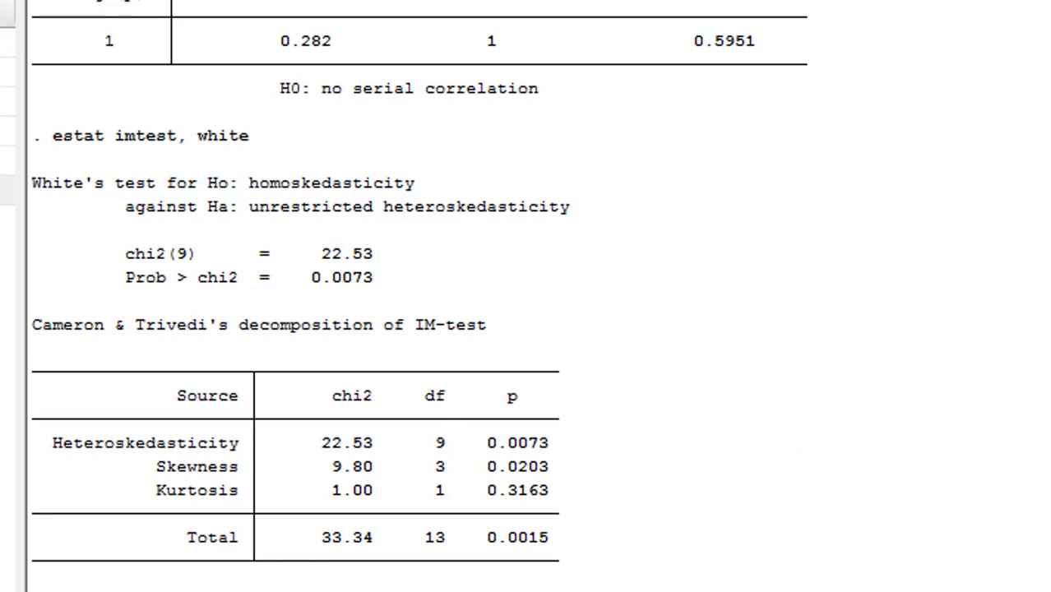
pyautogui.press('Return')
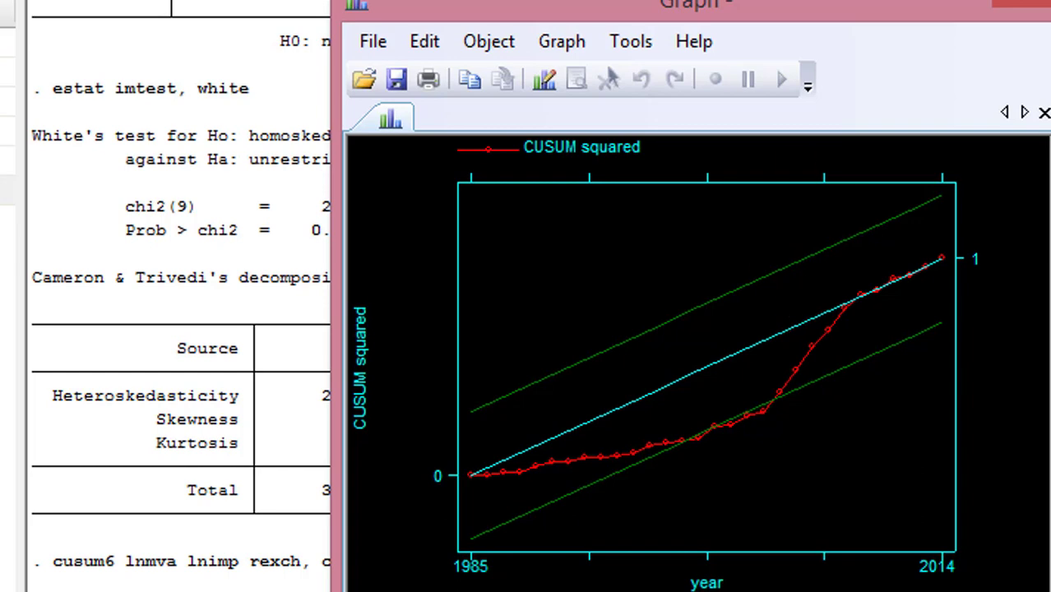
pyautogui.click(1034, 4)
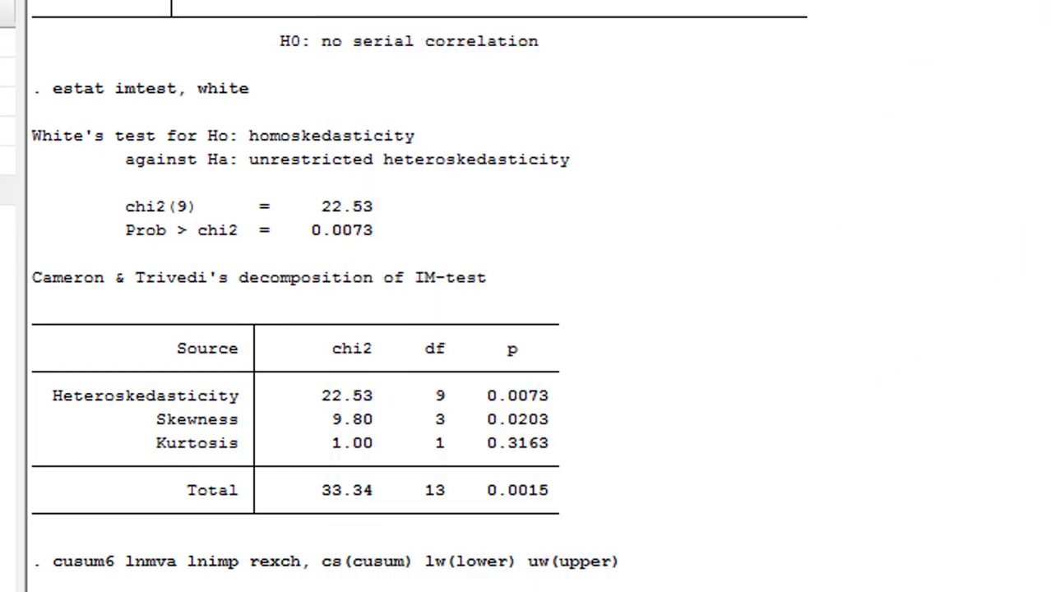
# Run the do-file's rexch model block together, from ardl rexch lnmva lnimp with maxlags(2) aic through the cusum6 and drop commands
pyautogui.scroll(4, 418, 301)
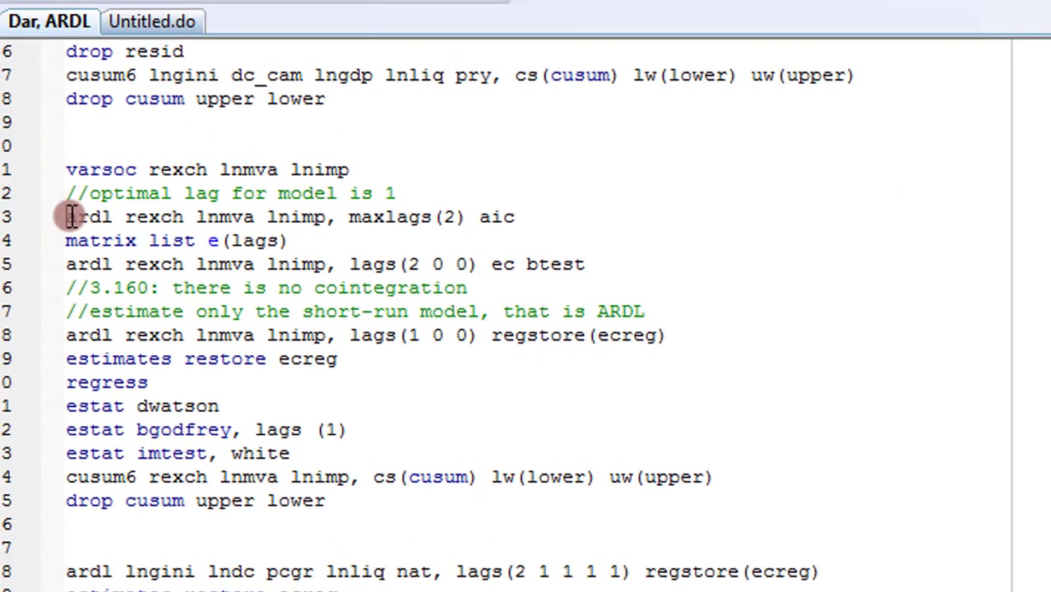
pyautogui.click(71, 216)
pyautogui.hotkey('shift', 'Down')
pyautogui.hotkey('shift', 'Down')
pyautogui.hotkey('shift', 'Down')
pyautogui.hotkey('shift', 'Down')
pyautogui.hotkey('shift', 'Down')
pyautogui.hotkey('shift', 'Down')
pyautogui.hotkey('shift', 'Down')
pyautogui.hotkey('shift', 'Down')
pyautogui.hotkey('shift', 'Down')
pyautogui.hotkey('shift', 'Down')
pyautogui.hotkey('shift', 'Down')
pyautogui.hotkey('shift', 'Down')
pyautogui.hotkey('shift', 'Down')
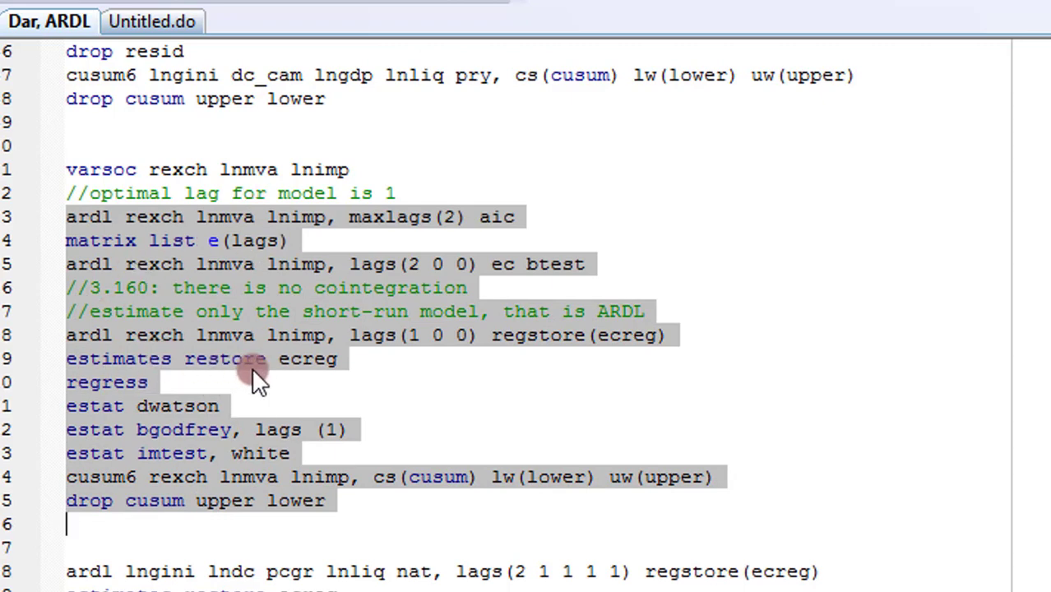
pyautogui.hotkey('ctrl', 'd')
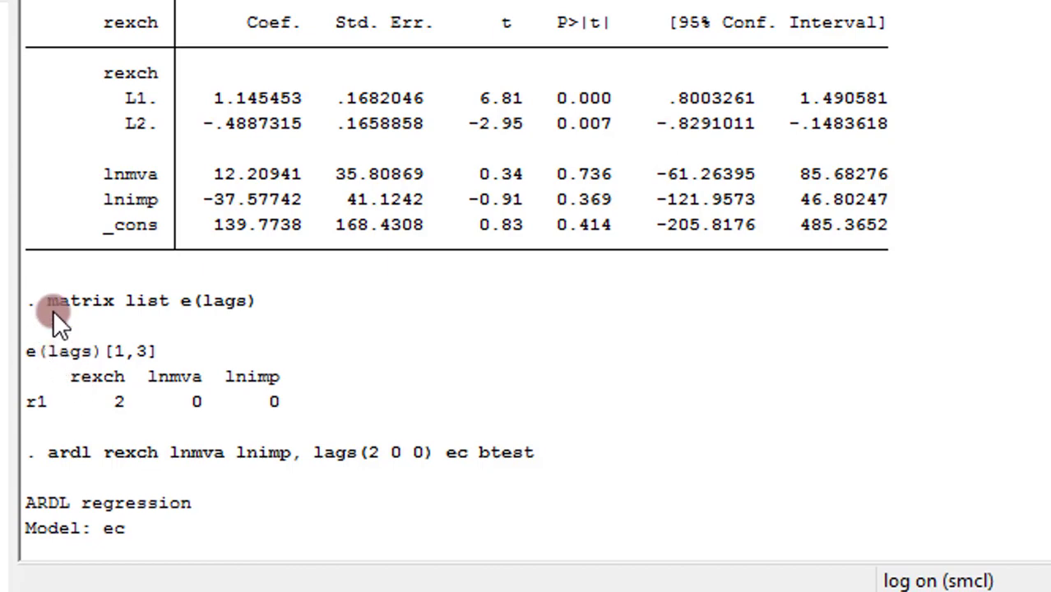
# Examine the rexch model's e(lags) matrix and the matching lags(2 0 0) ec btest command in the results
pyautogui.moveTo(46, 298); pyautogui.dragTo(307, 423)
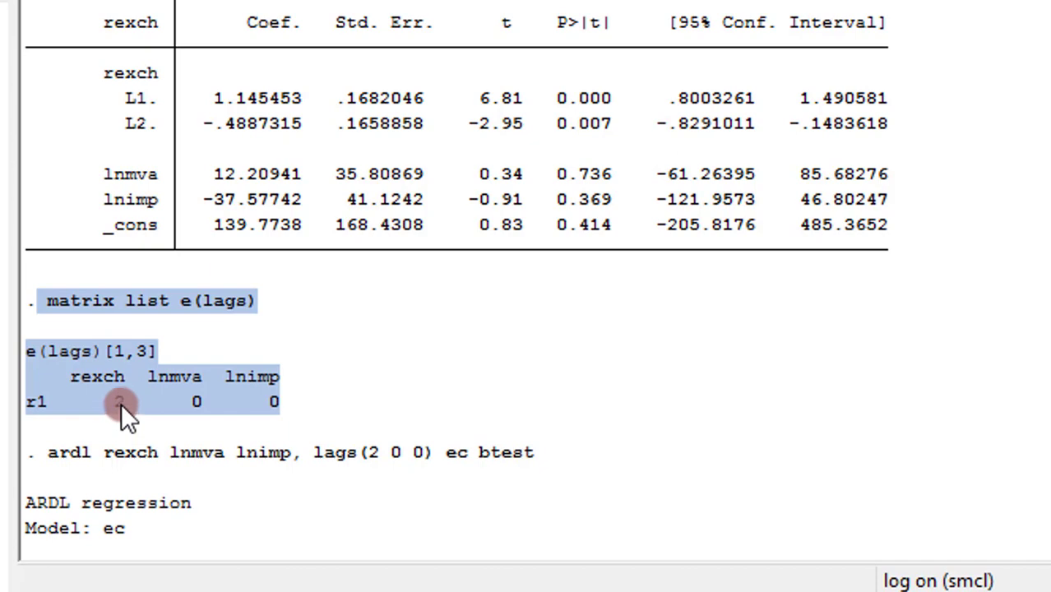
pyautogui.click(162, 403)
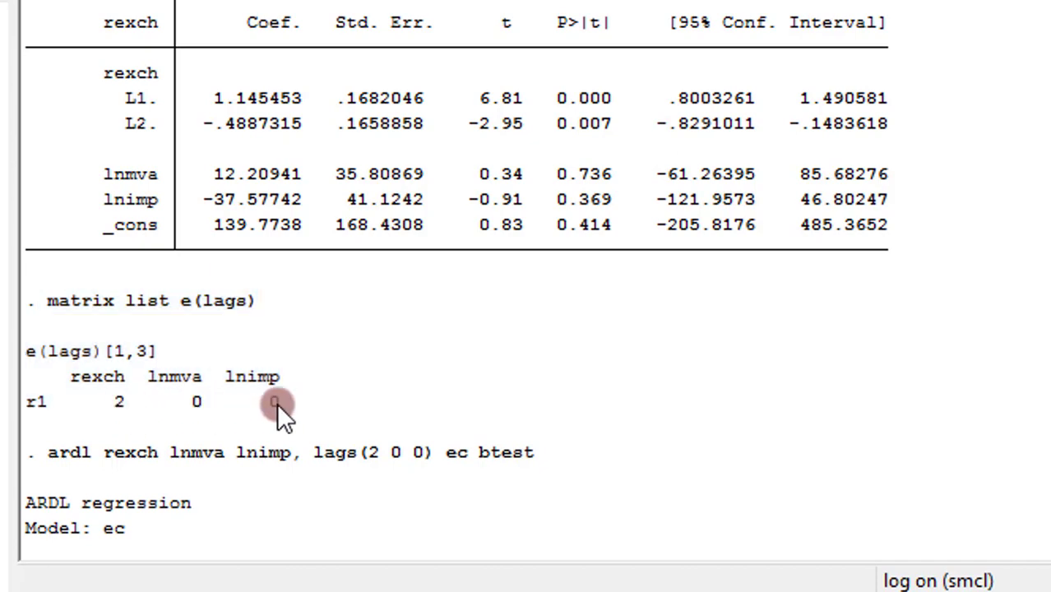
pyautogui.moveTo(109, 407); pyautogui.dragTo(289, 401)
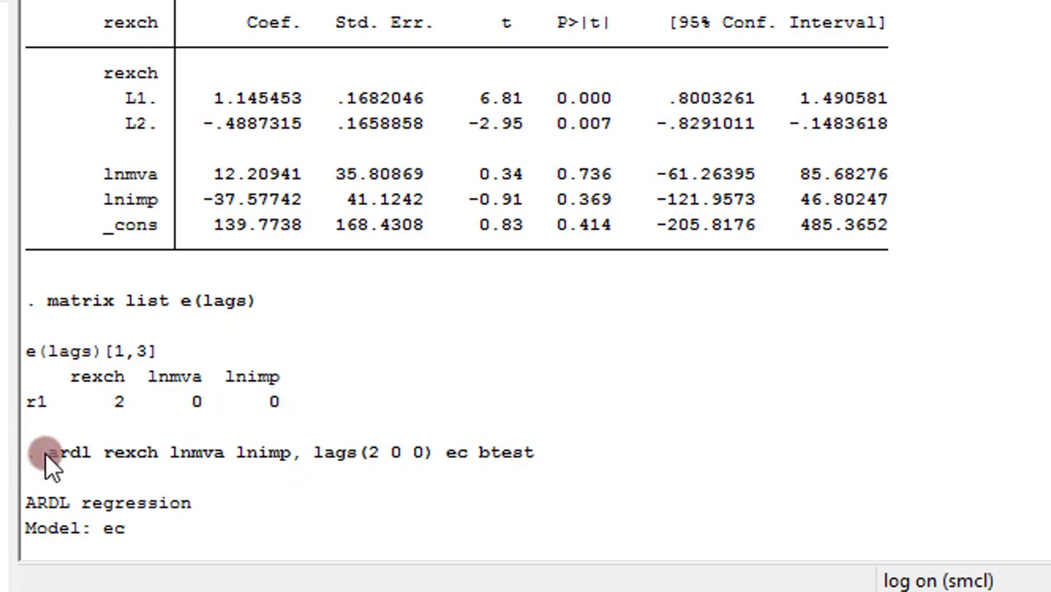
pyautogui.moveTo(37, 452)
pyautogui.mouseDown()
pyautogui.moveTo(522, 465)
pyautogui.moveTo(533, 455)
pyautogui.mouseUp()
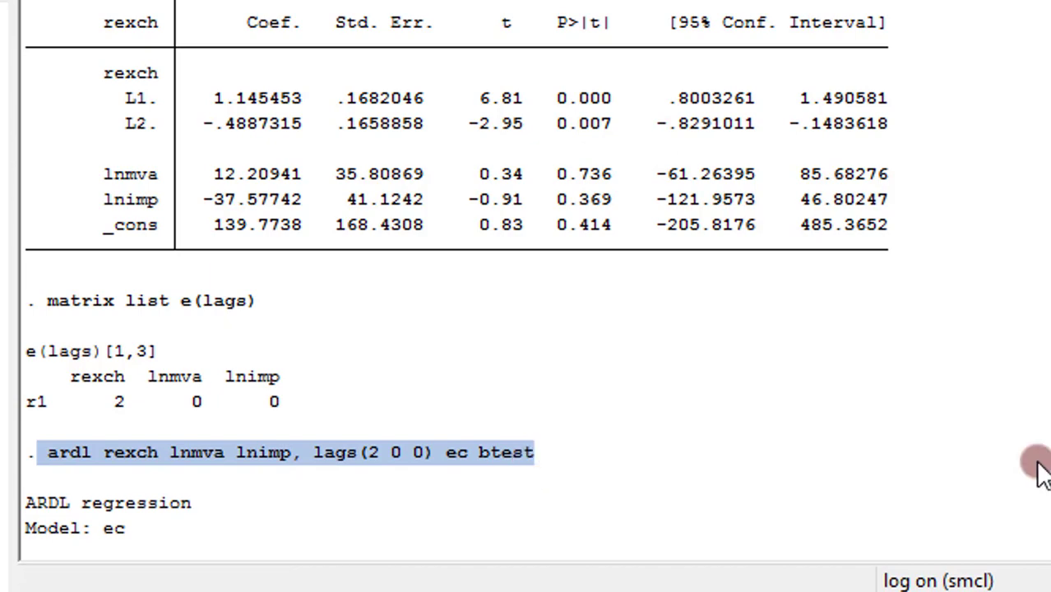
# Examine the rexch model's ARDL bounds test, along with its Durbin-Watson, Breusch-Godfrey and White test results
pyautogui.scroll(-7, 457, 279)
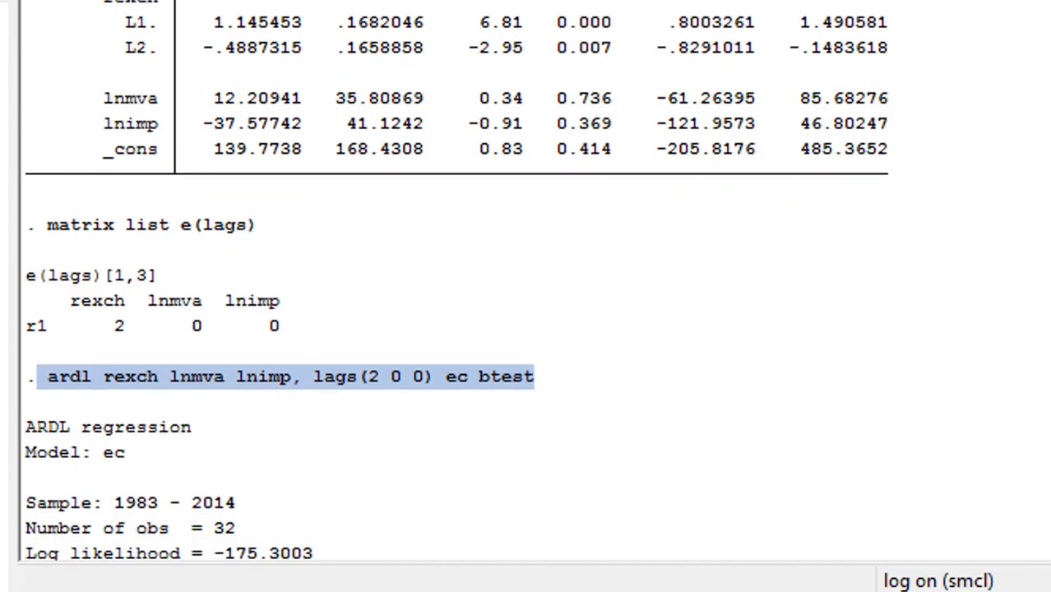
pyautogui.scroll(-8, 457, 296)
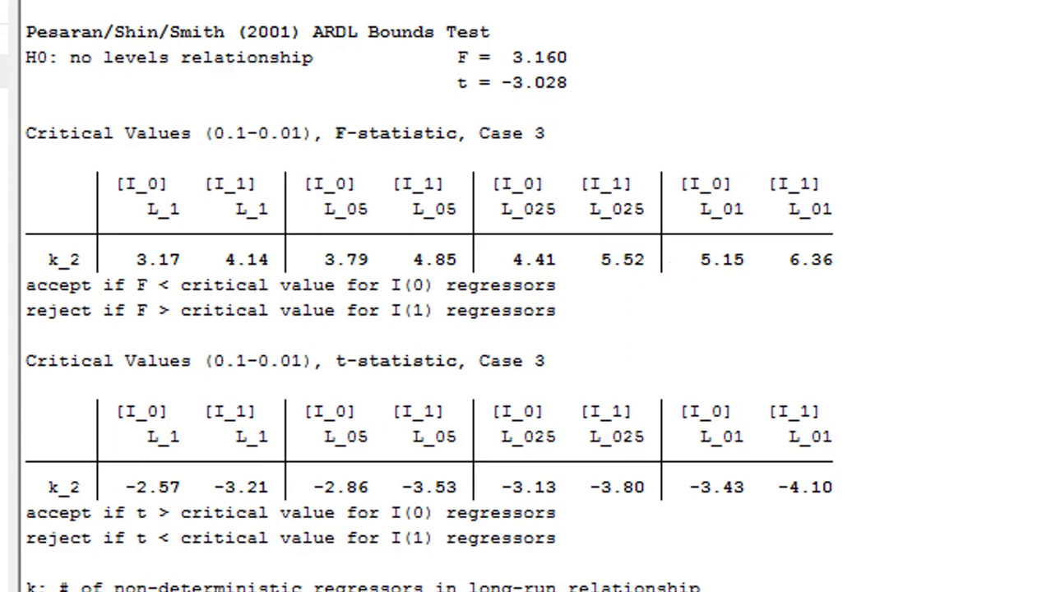
pyautogui.scroll(-1, 527, 329)
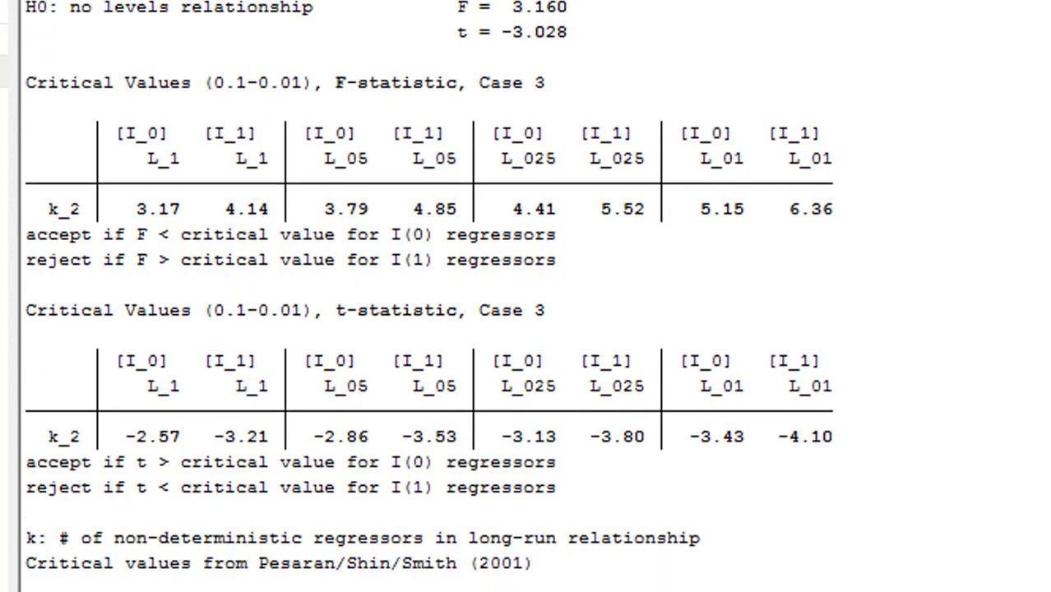
pyautogui.scroll(-4, 428, 296)
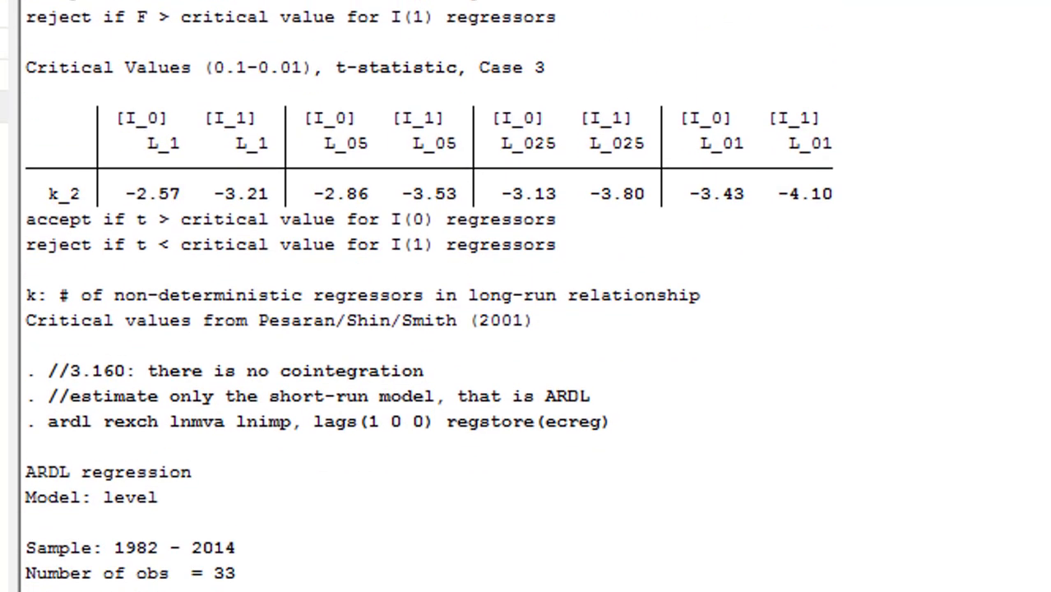
pyautogui.click(639, 374)
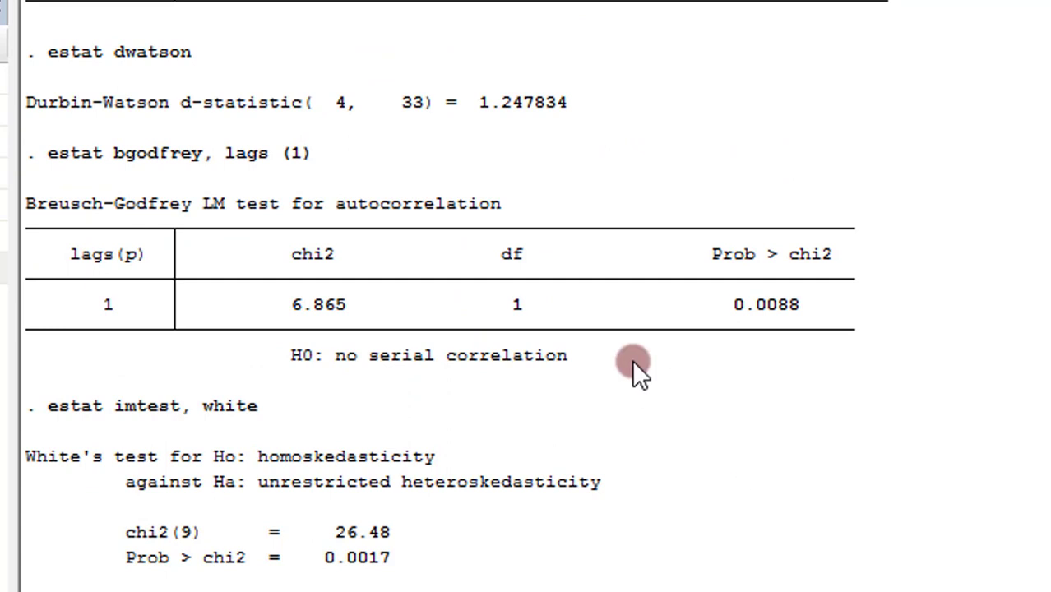
pyautogui.click(184, 105)
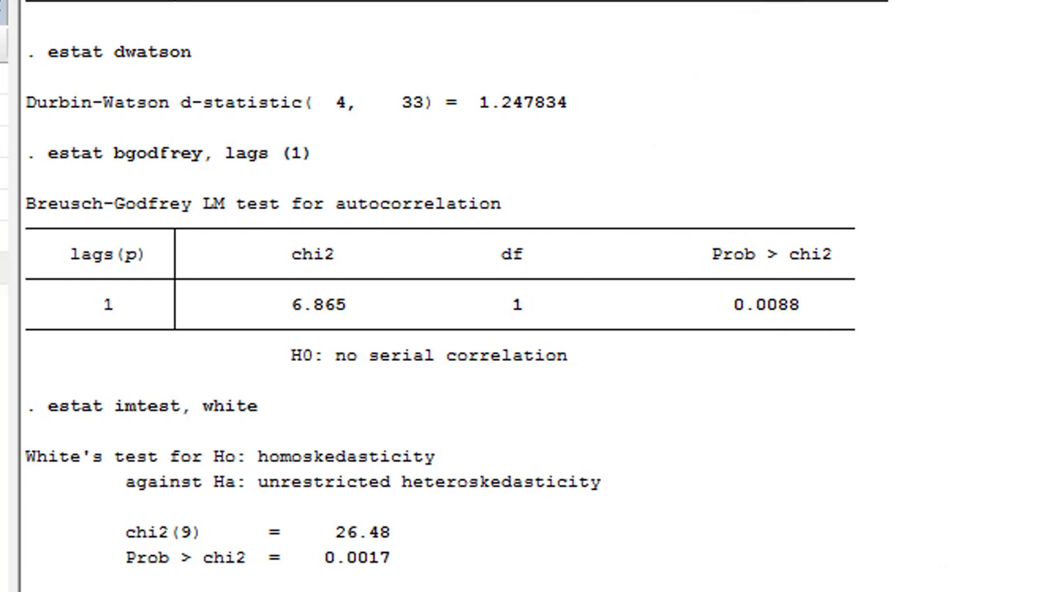
pyautogui.scroll(-4, 456, 296)
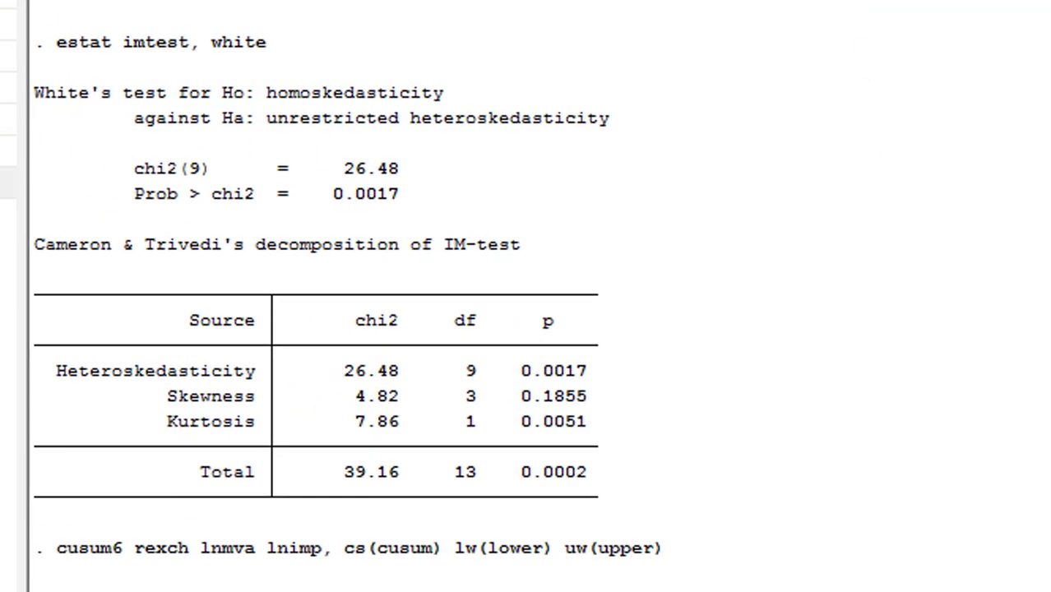
# Run do-file lines 130 to 142 together, from ardl lnimp lnmva rexch with maxlags(2) aic through the cusum6 and drop commands
pyautogui.scroll(7, 345, 296)
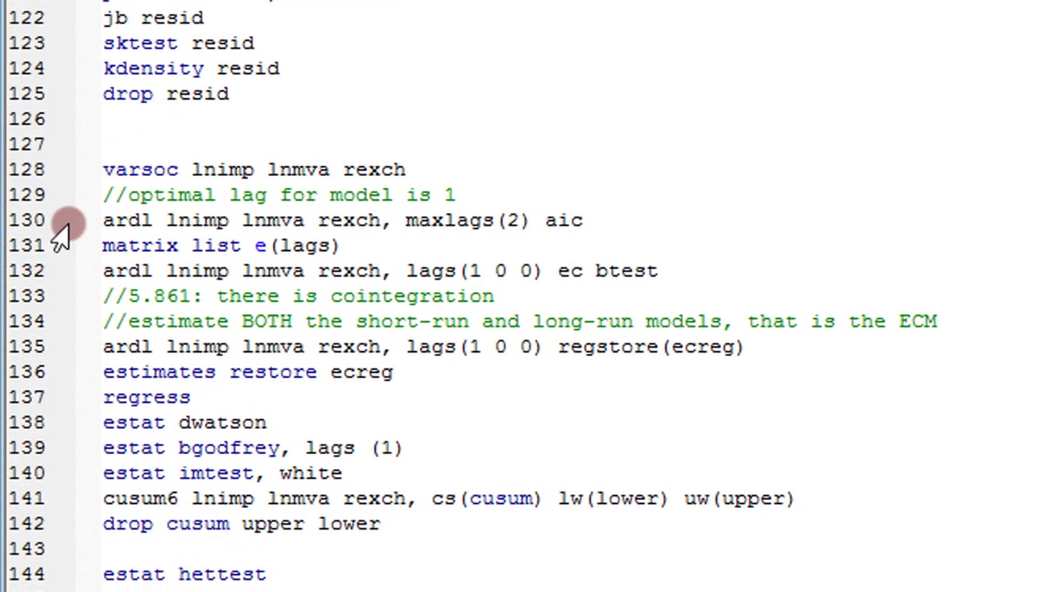
pyautogui.click(105, 222)
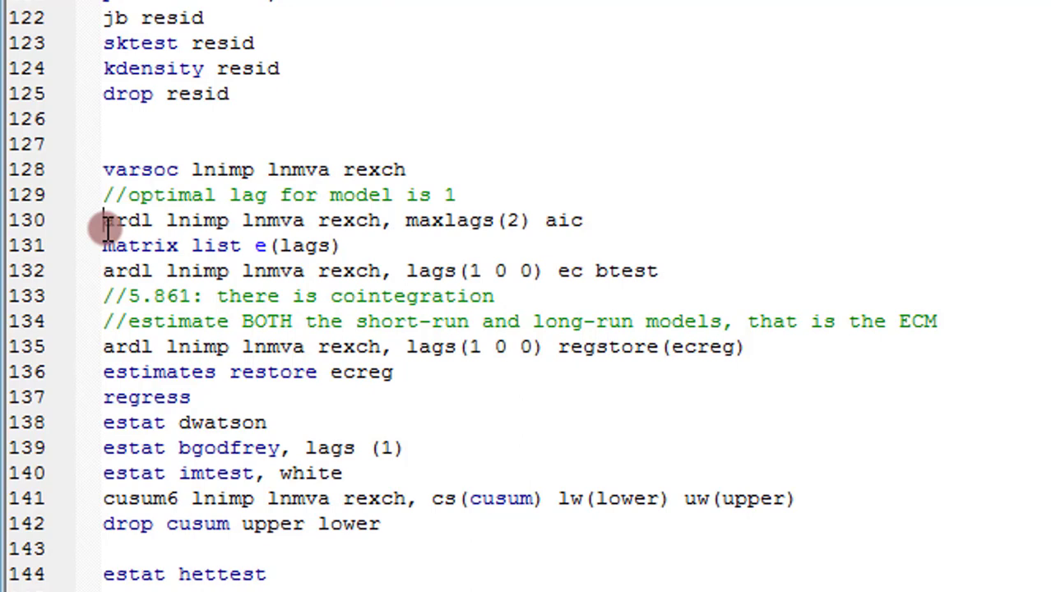
pyautogui.hotkey('shift', 'Down')
pyautogui.hotkey('shift', 'Down')
pyautogui.hotkey('shift', 'Down')
pyautogui.hotkey('shift', 'Down')
pyautogui.hotkey('shift', 'Down')
pyautogui.hotkey('shift', 'Down')
pyautogui.hotkey('shift', 'Down')
pyautogui.hotkey('shift', 'Down')
pyautogui.hotkey('shift', 'Down')
pyautogui.hotkey('shift', 'Down')
pyautogui.hotkey('shift', 'Down')
pyautogui.hotkey('shift', 'Down')
pyautogui.hotkey('shift', 'Down')
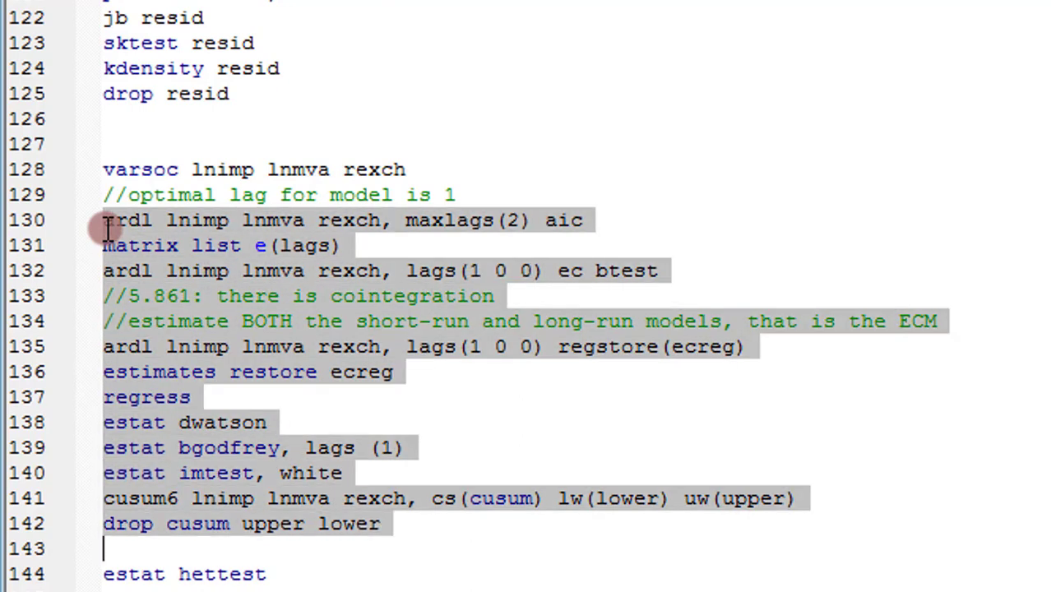
pyautogui.hotkey('ctrl', 'd')
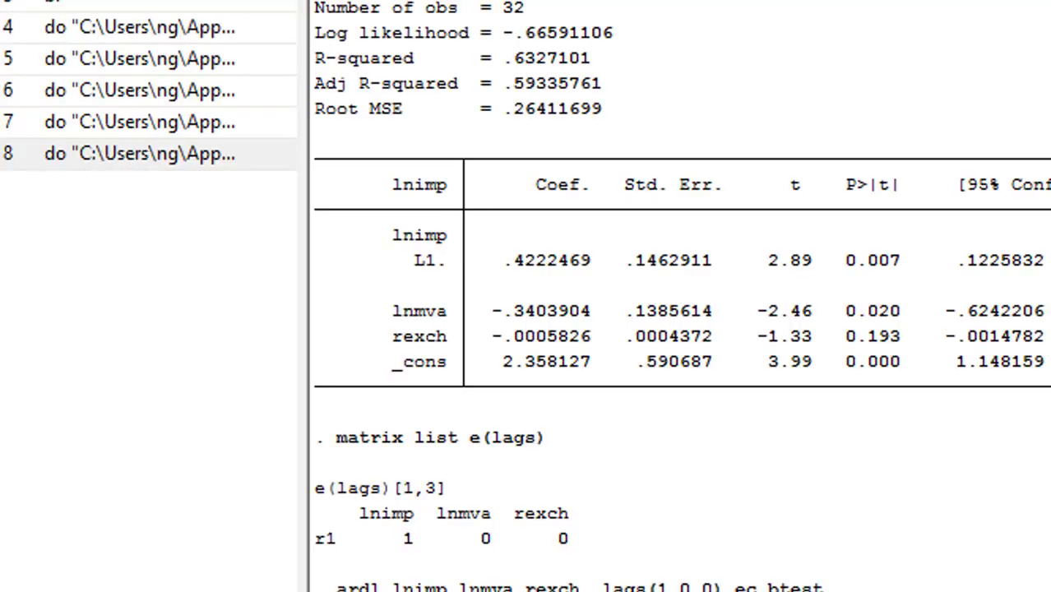
# Examine the lnimp model's lag selection, e(lags) matrix and lags(1 0 0) ec btest bounds test against the critical values
pyautogui.moveTo(146, 19); pyautogui.dragTo(522, 85)
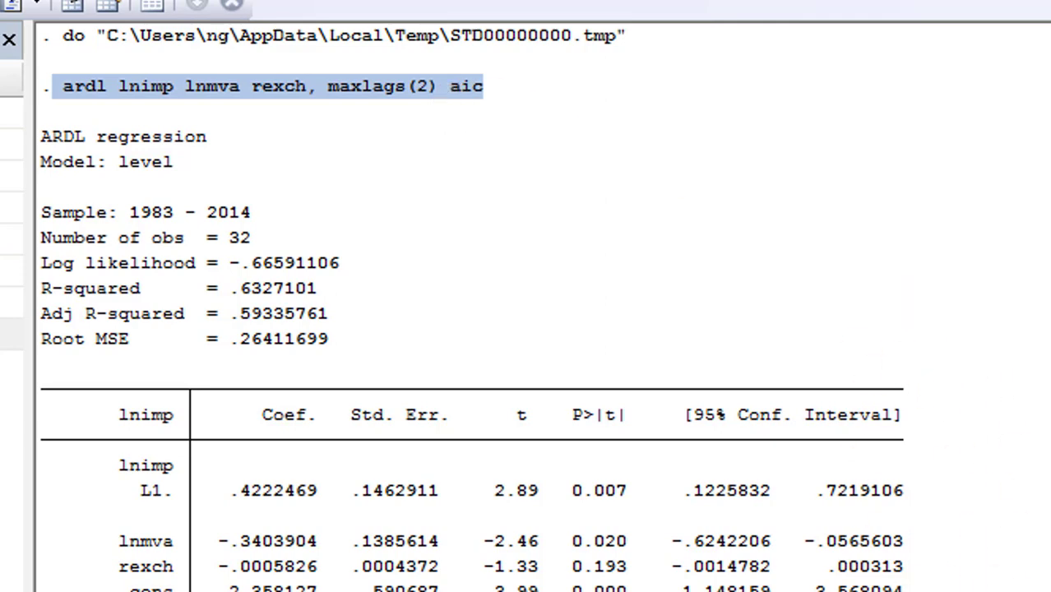
pyautogui.scroll(-7, 471, 309)
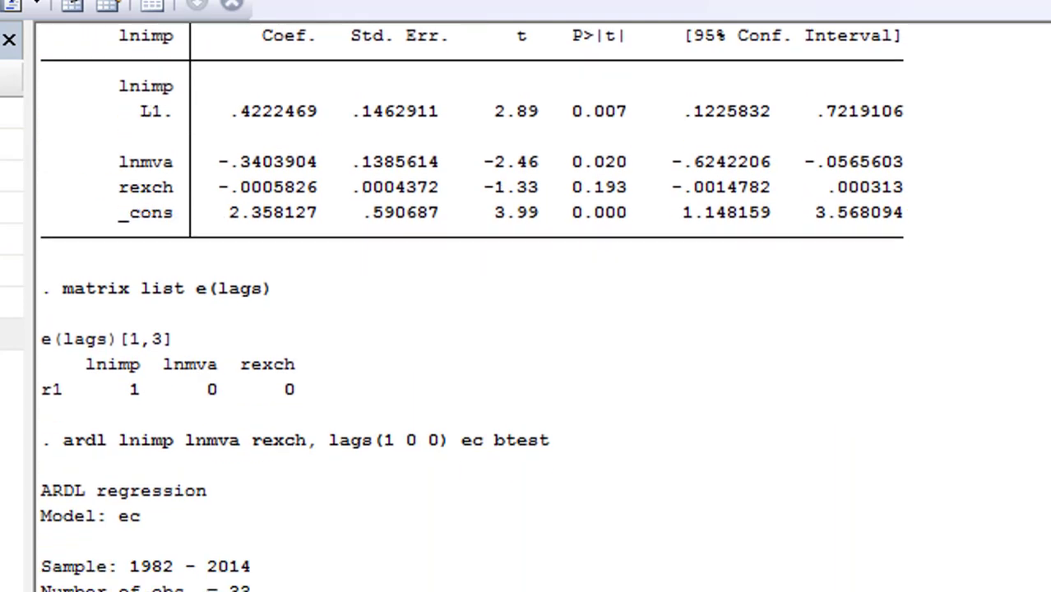
pyautogui.click(89, 159)
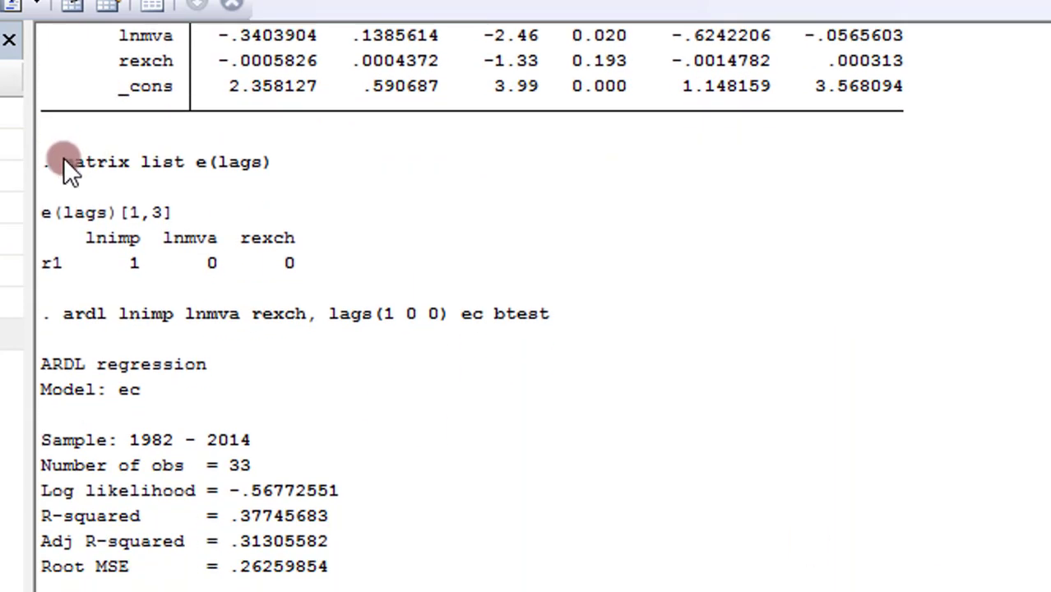
pyautogui.moveTo(64, 161); pyautogui.dragTo(349, 262)
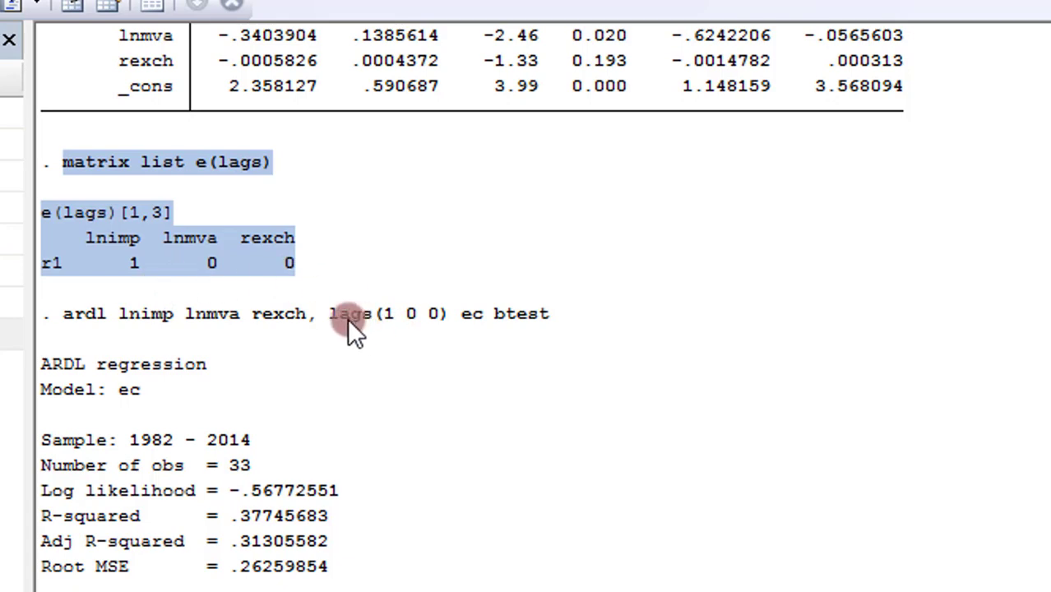
pyautogui.moveTo(63, 311); pyautogui.dragTo(525, 336)
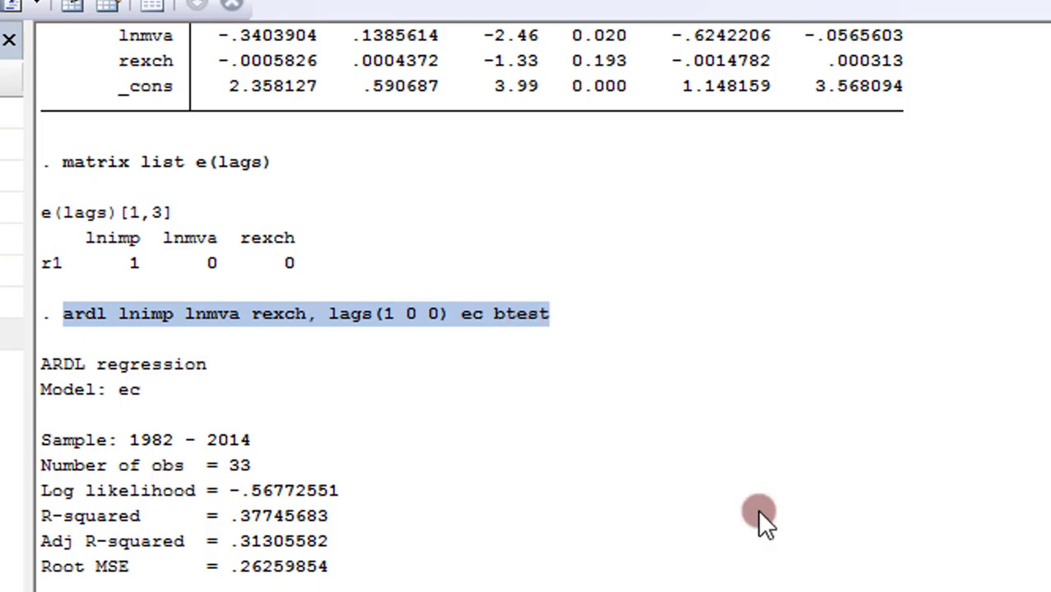
pyautogui.scroll(-7, 471, 310)
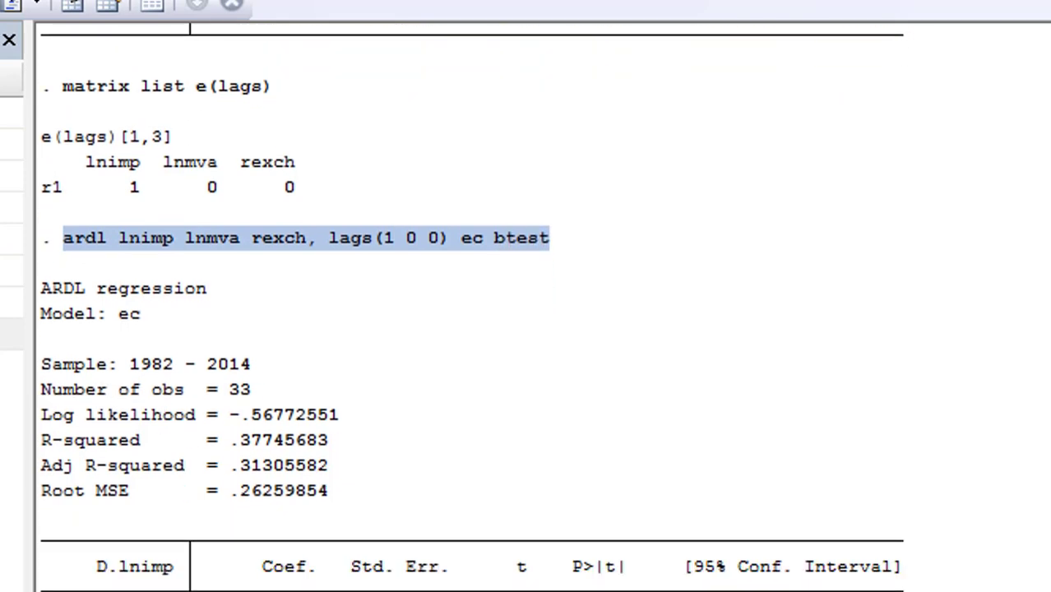
pyautogui.scroll(-5, 471, 310)
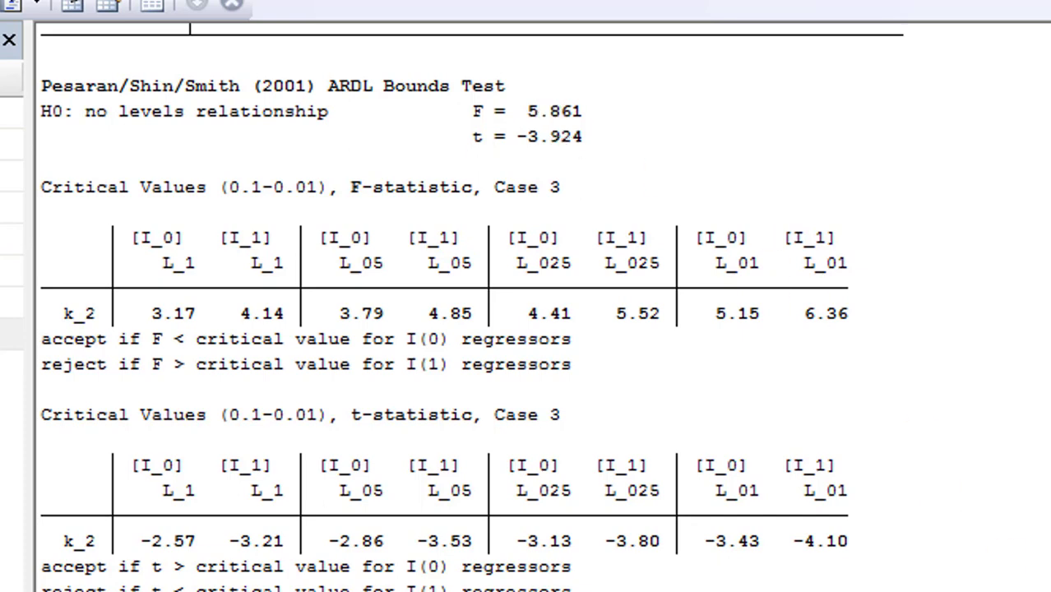
pyautogui.scroll(-6, 468, 308)
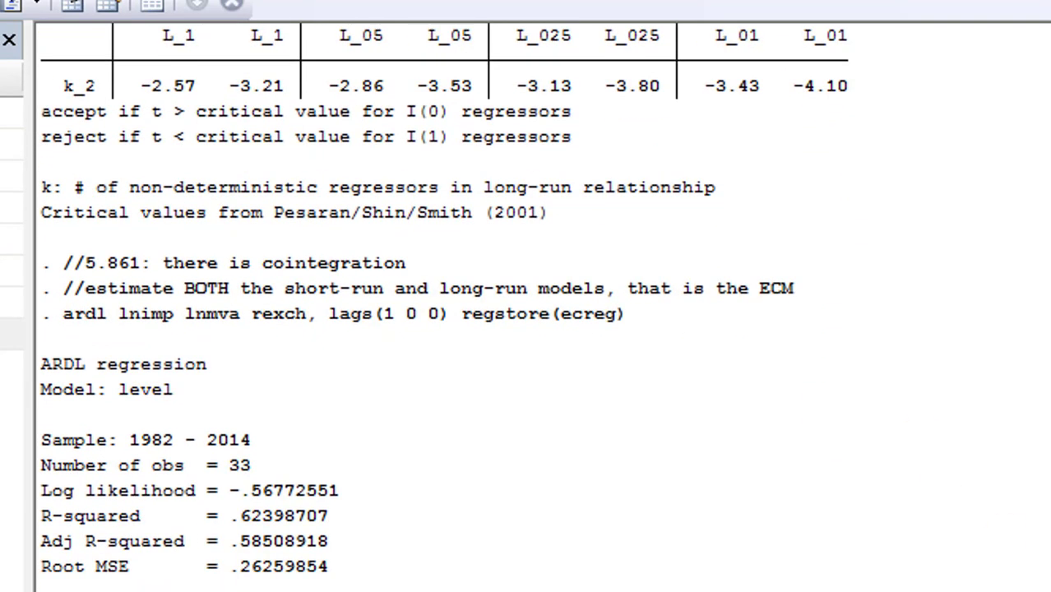
# Review the lnimp model's regression, its Durbin-Watson, Breusch-Godfrey and White tests, and the CUSUM squared graph
pyautogui.scroll(-10, 469, 308)
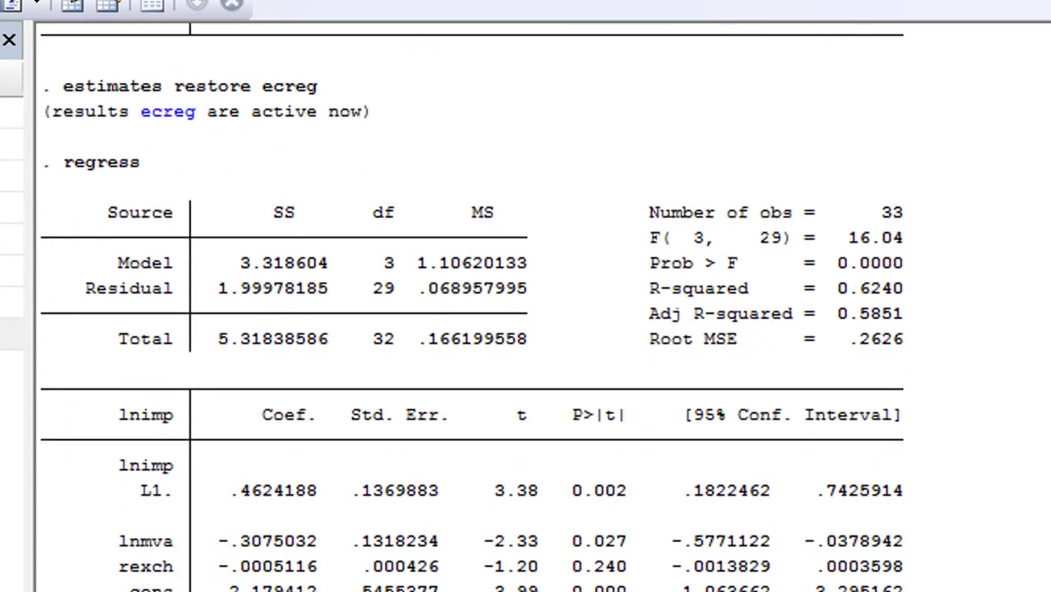
pyautogui.scroll(-7, 469, 308)
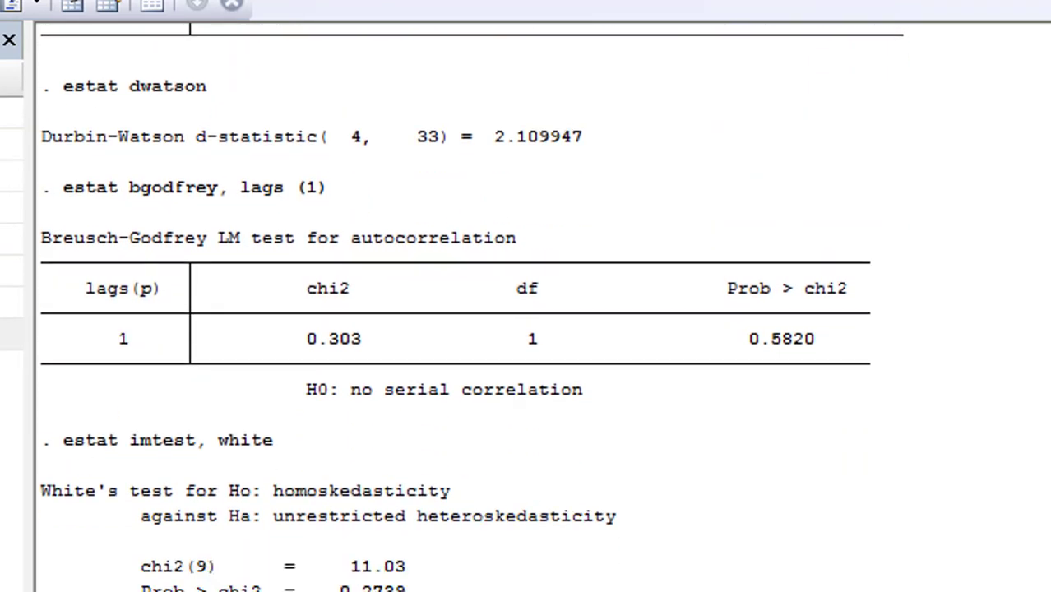
pyautogui.scroll(-1, 468, 308)
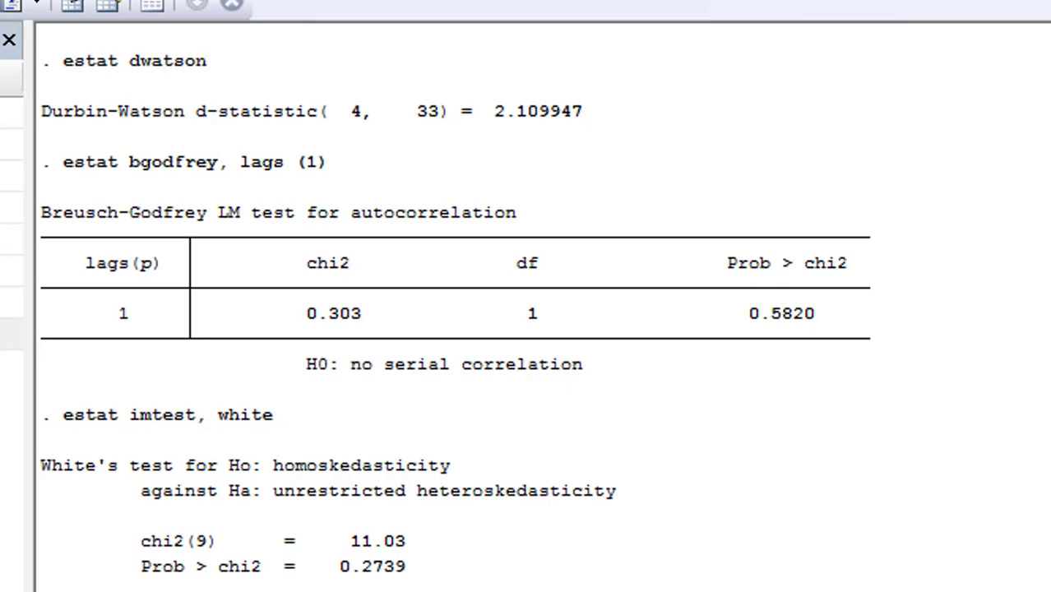
pyautogui.scroll(-3, 454, 310)
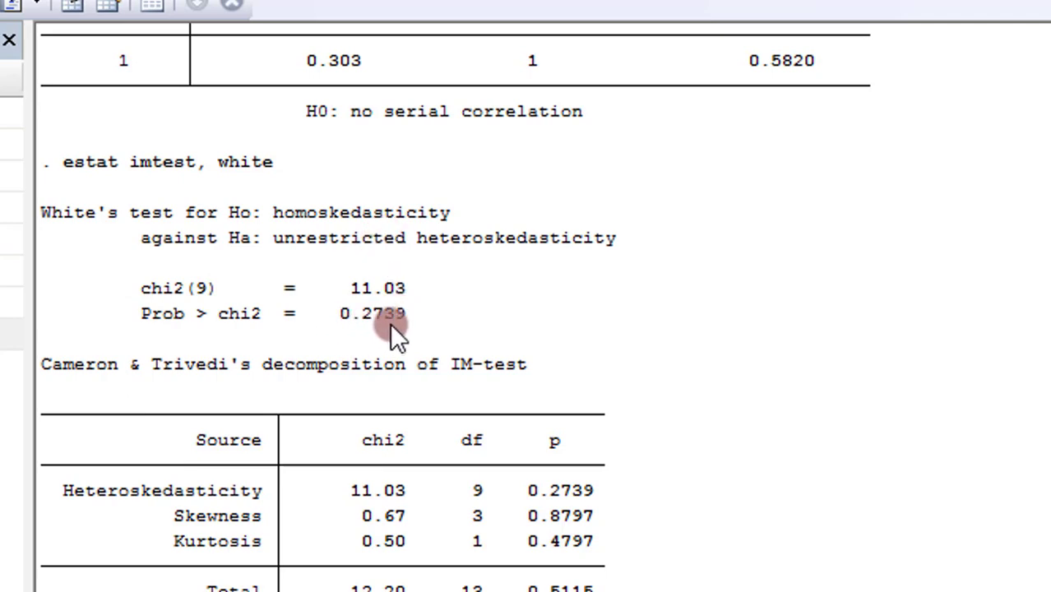
pyautogui.hotkey('alt', 'Tab')
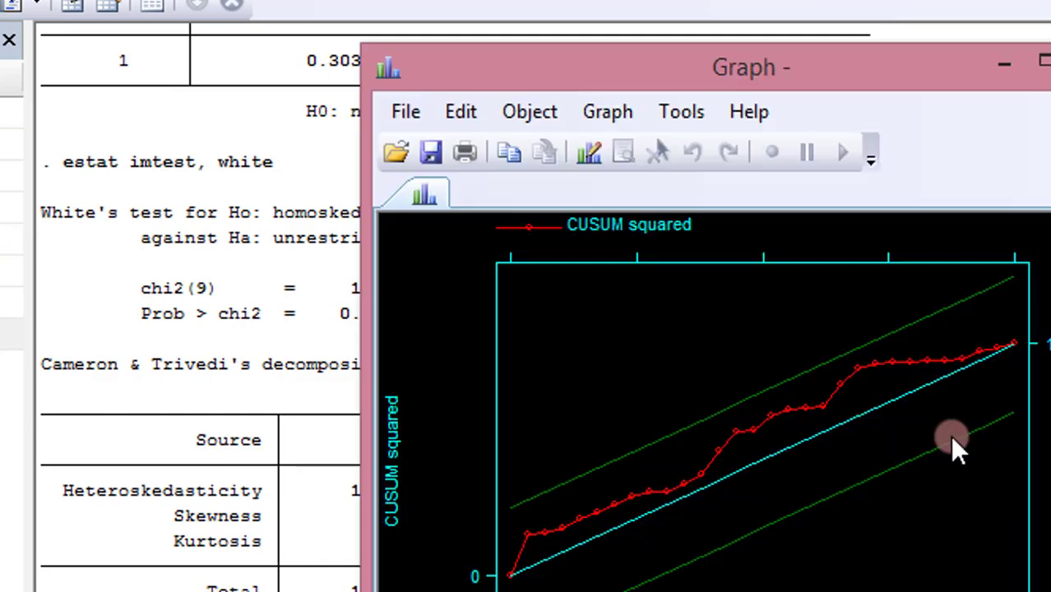